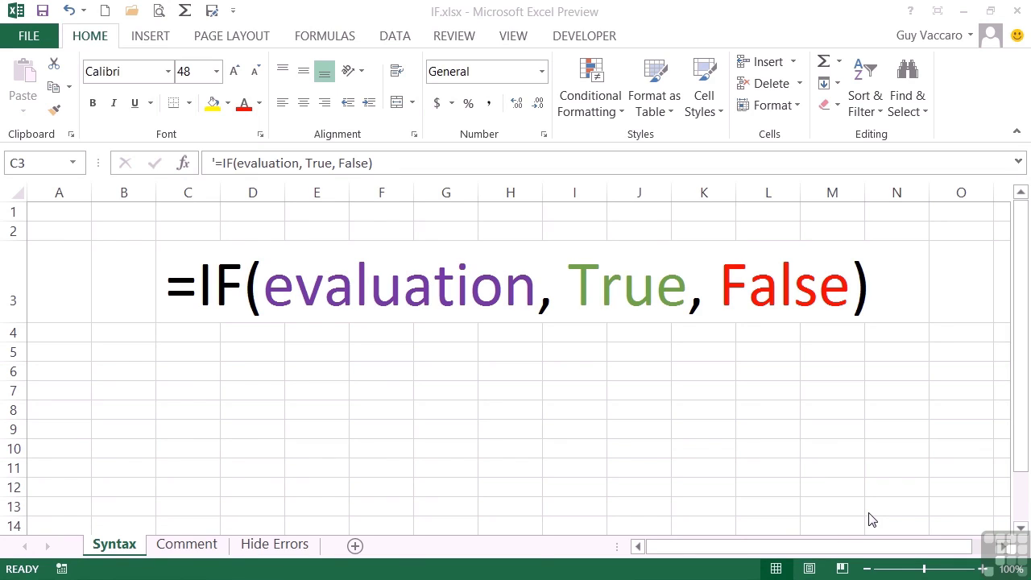
Step: On the Comment sheet, enter =IF(B2>45,"Getting on a bit","Quite young") in cell C2
left_click(191, 307)
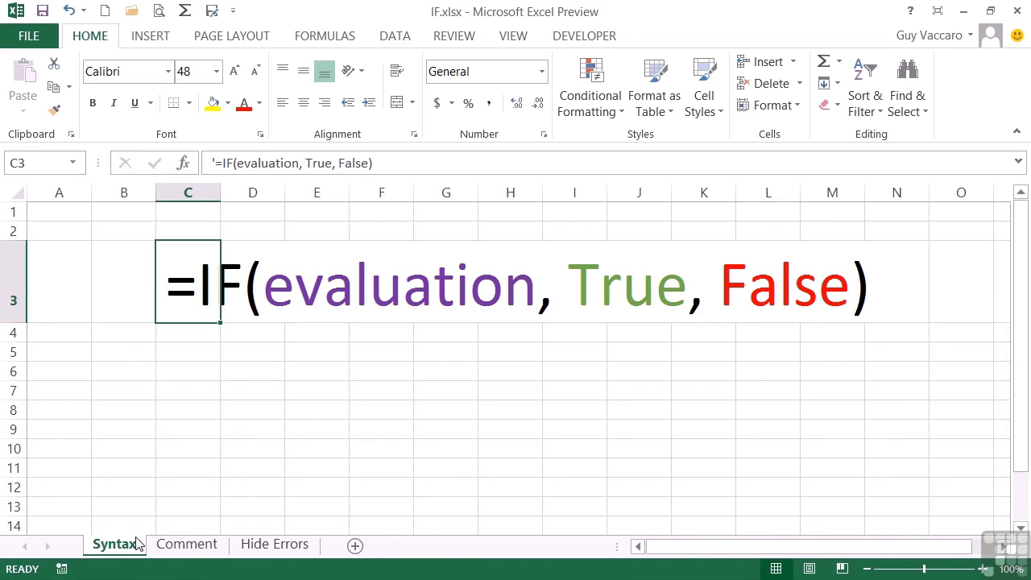
left_click(193, 553)
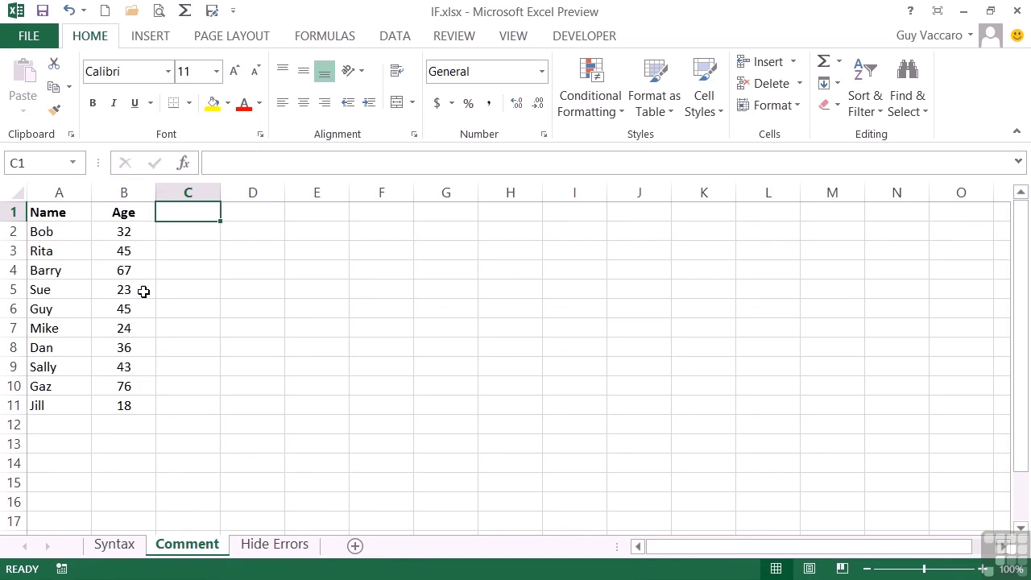
left_click(184, 233)
type("=if(")
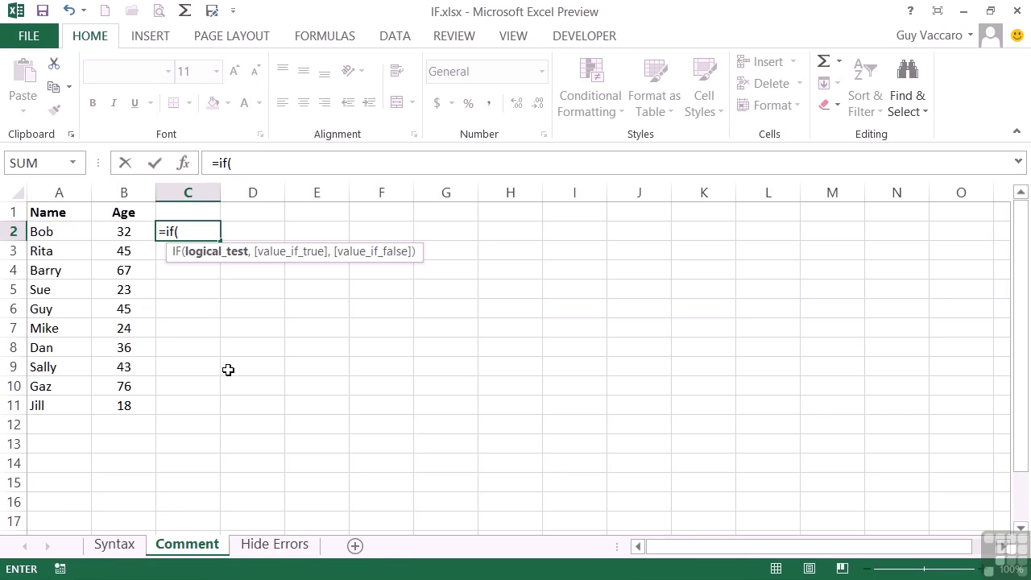
left_click(136, 233)
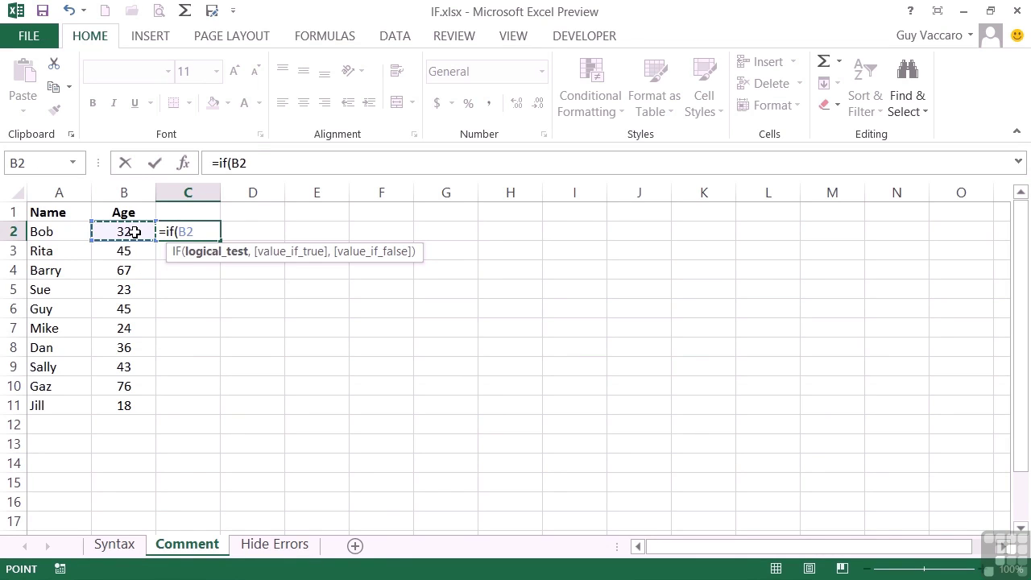
type(">")
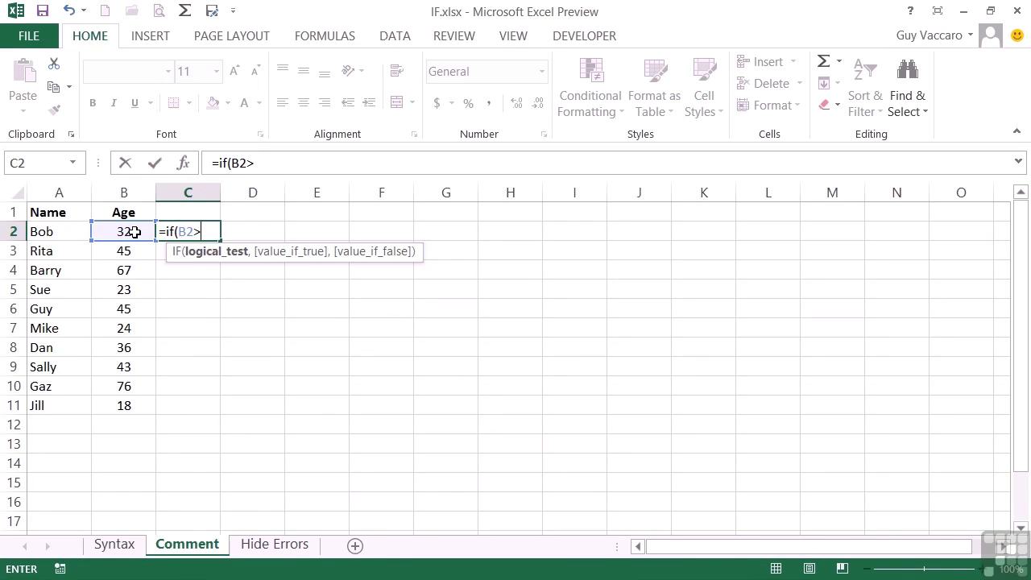
type("45,")
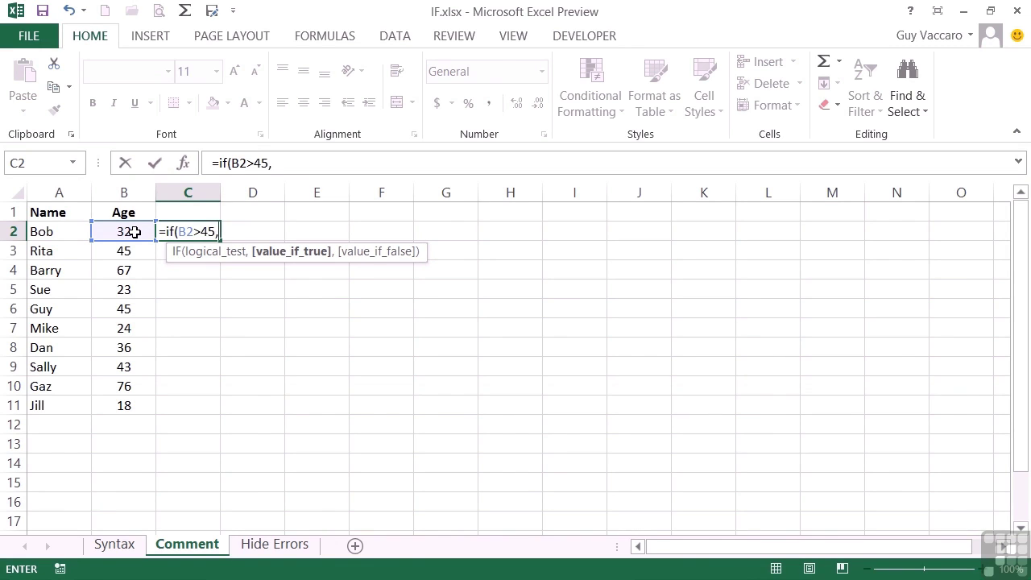
type("\"Getting on")
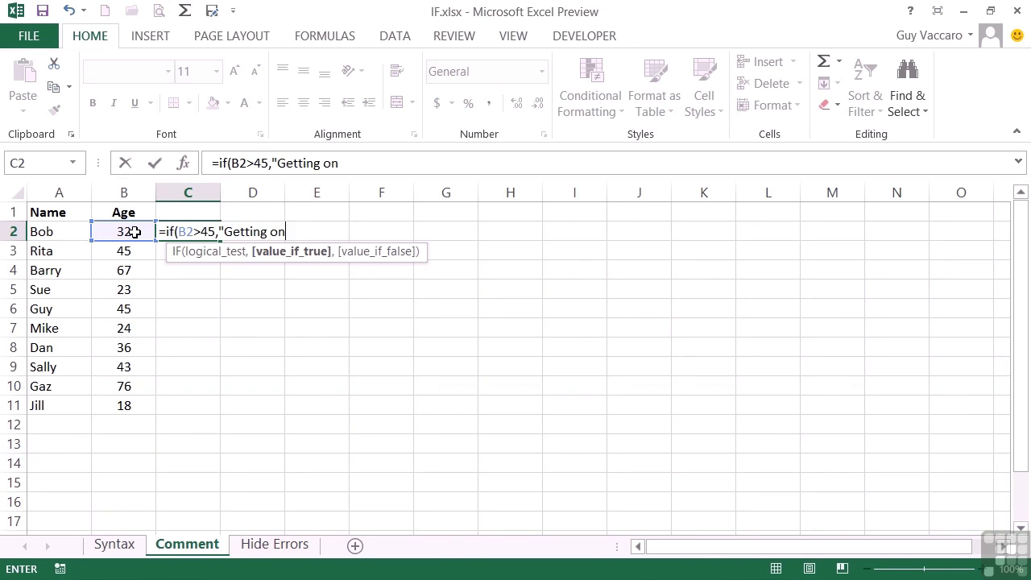
type(" a bit\"")
type(",")
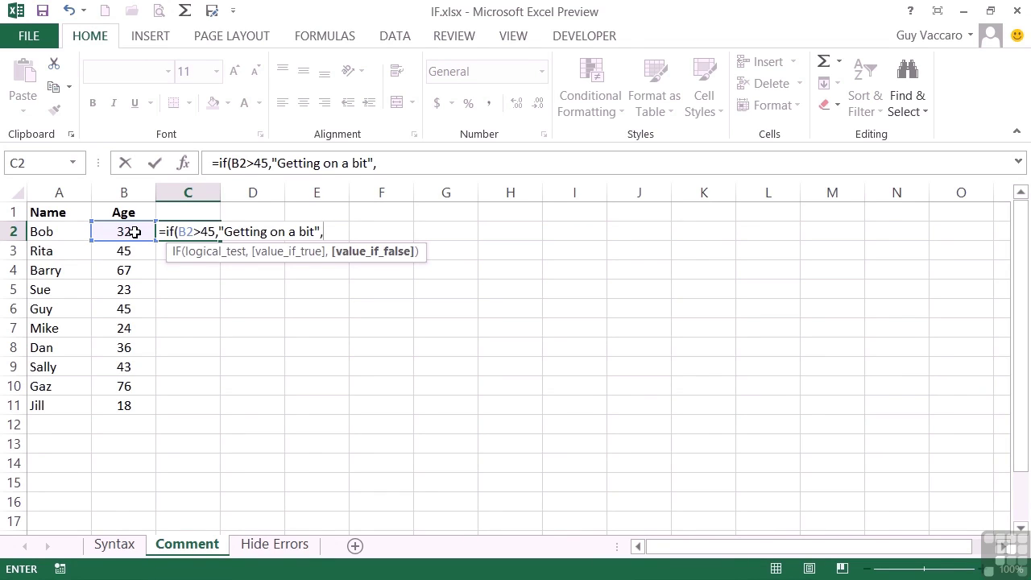
type("\"Quite young")
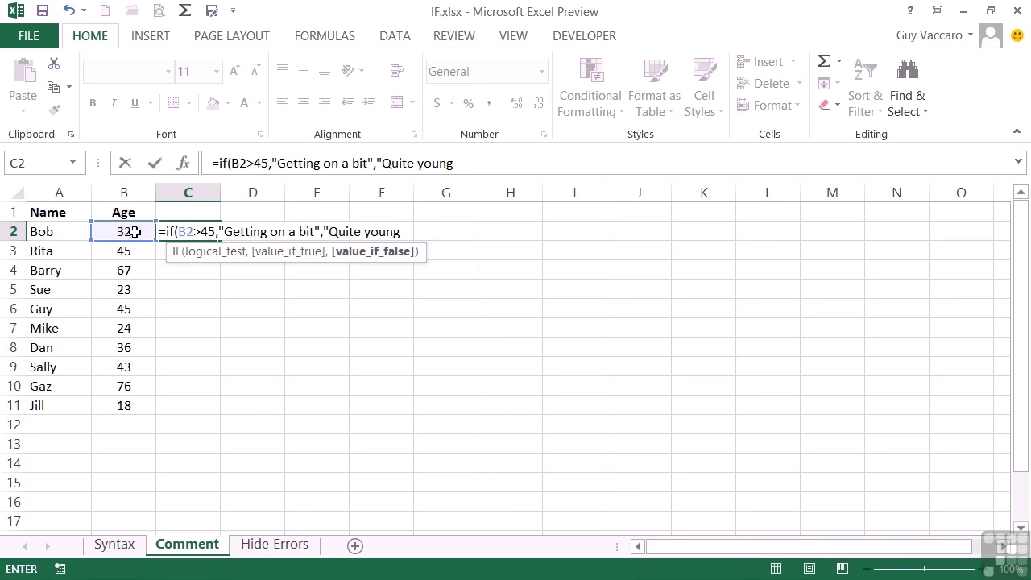
type("\")")
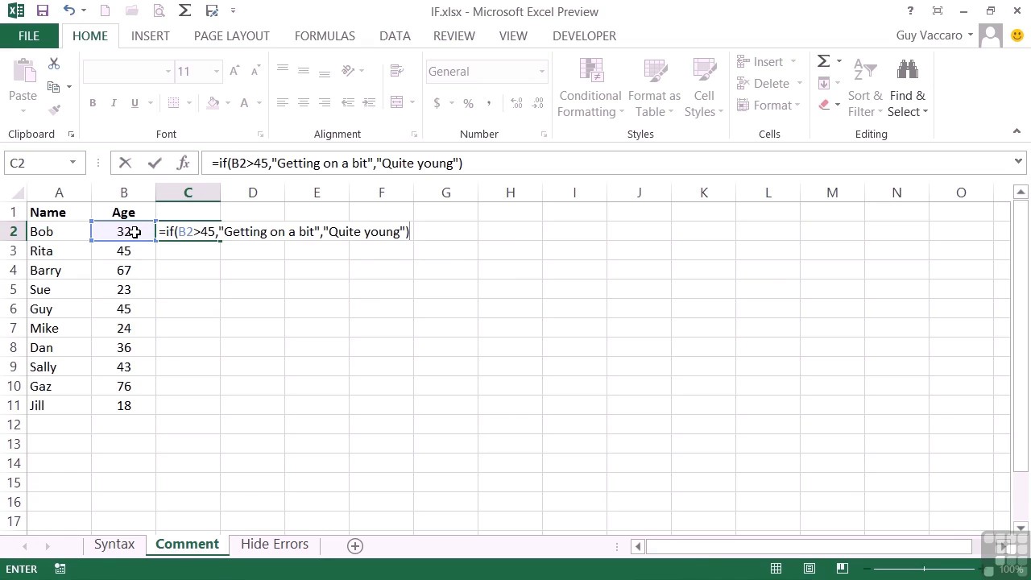
key("Return")
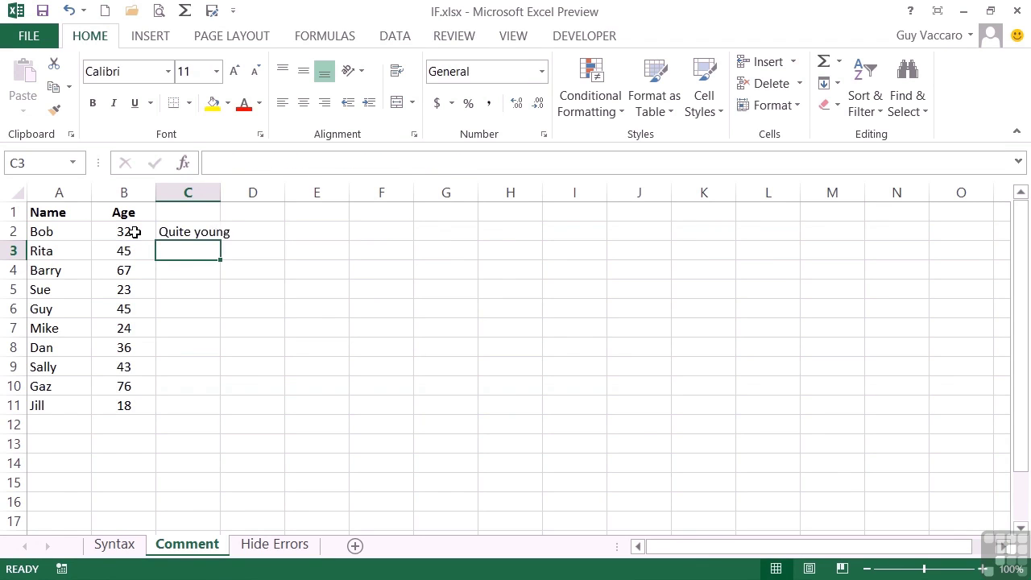
Step: Widen column C to fit the comment text and fill the C2 formula down to row 11
key("Up")
left_click_drag(223, 196, 283, 194)
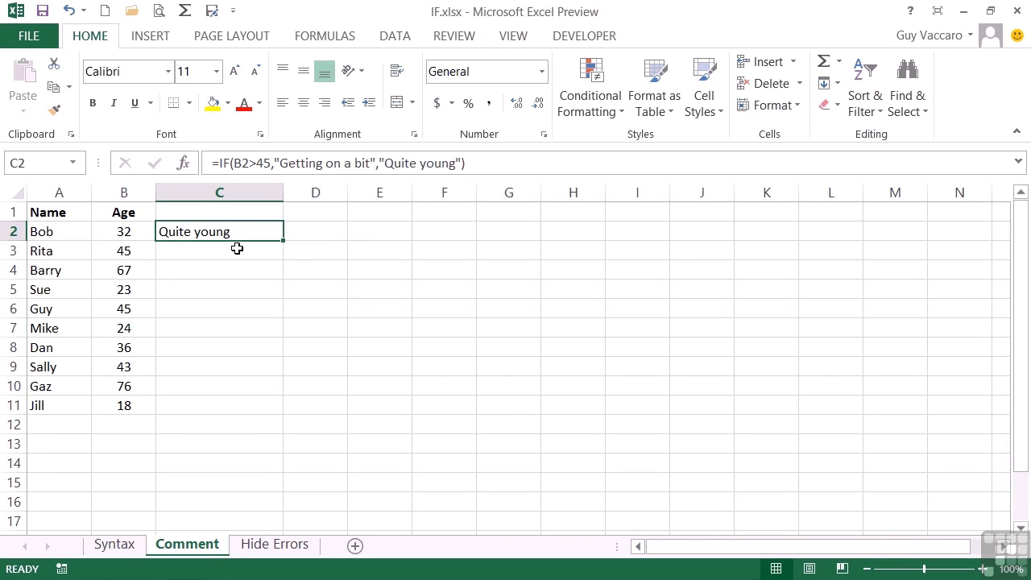
double_click(283, 242)
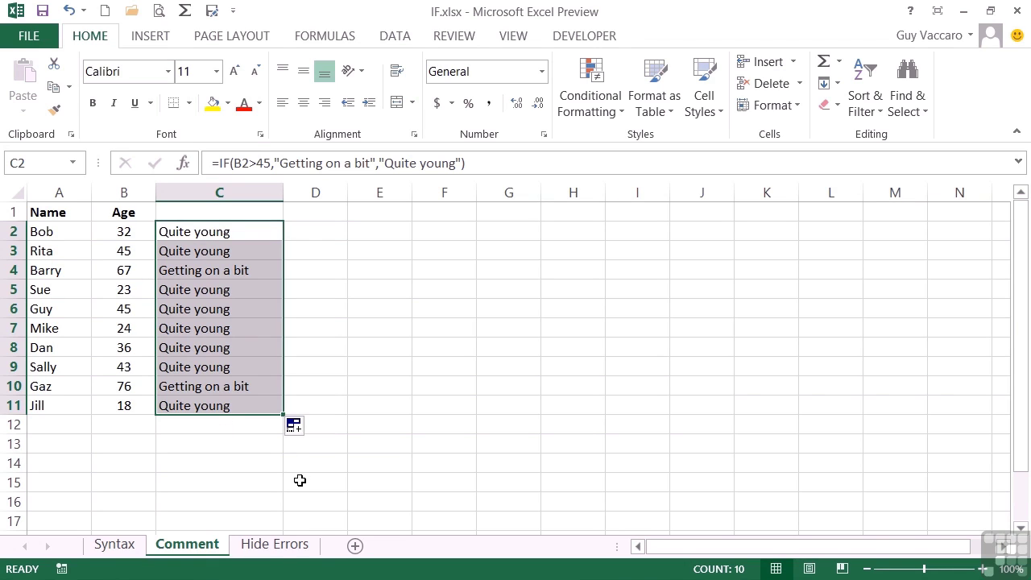
Step: On the Hide Errors sheet, review the formulas in B1:B3 and clear the divisor in cell D1
left_click(281, 545)
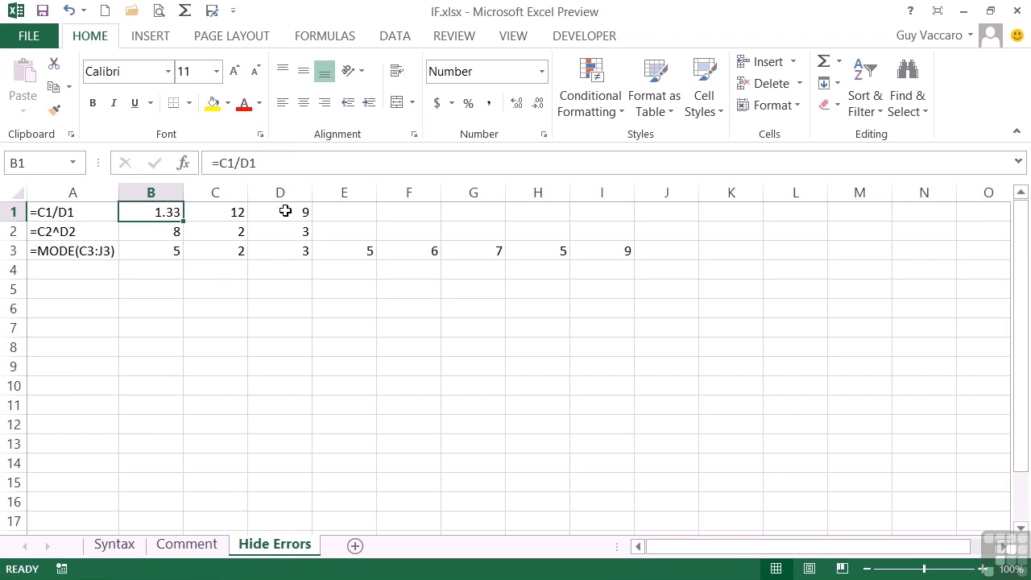
left_click(173, 234)
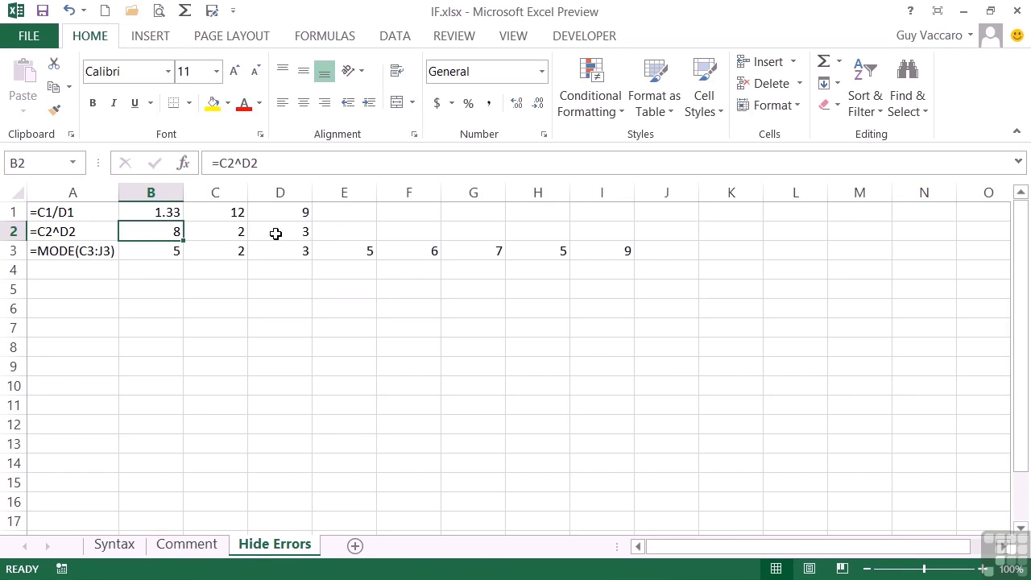
left_click(171, 251)
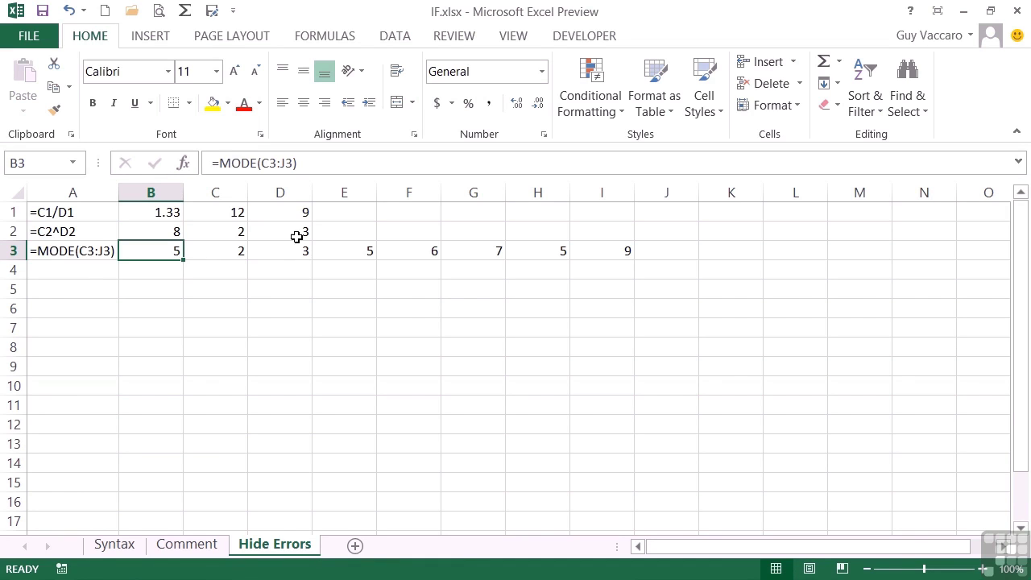
left_click(295, 211)
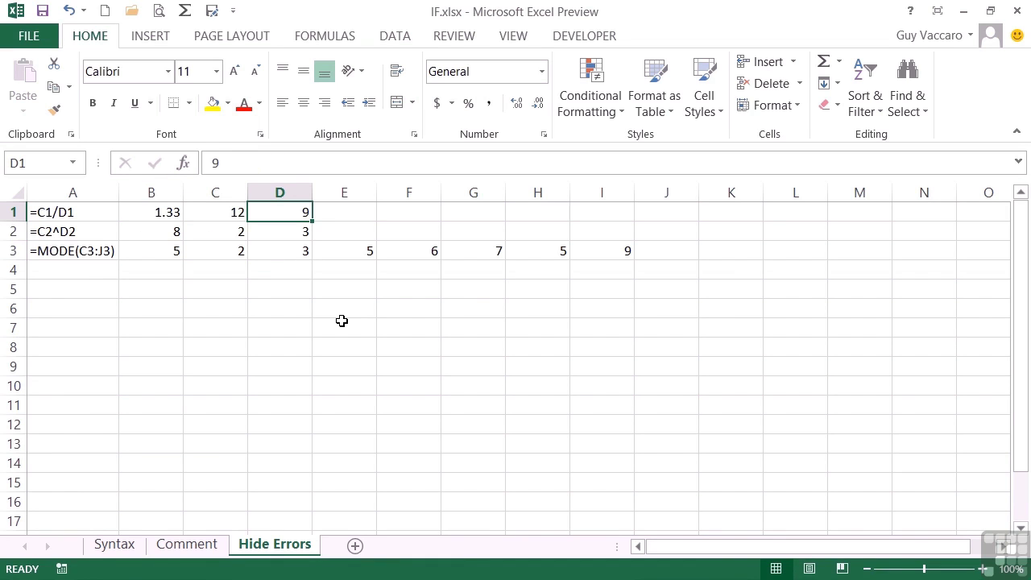
key("Delete")
Step: Clear cells C2 and D2, which feed the power formula in B2
key("Left")
key("Down")
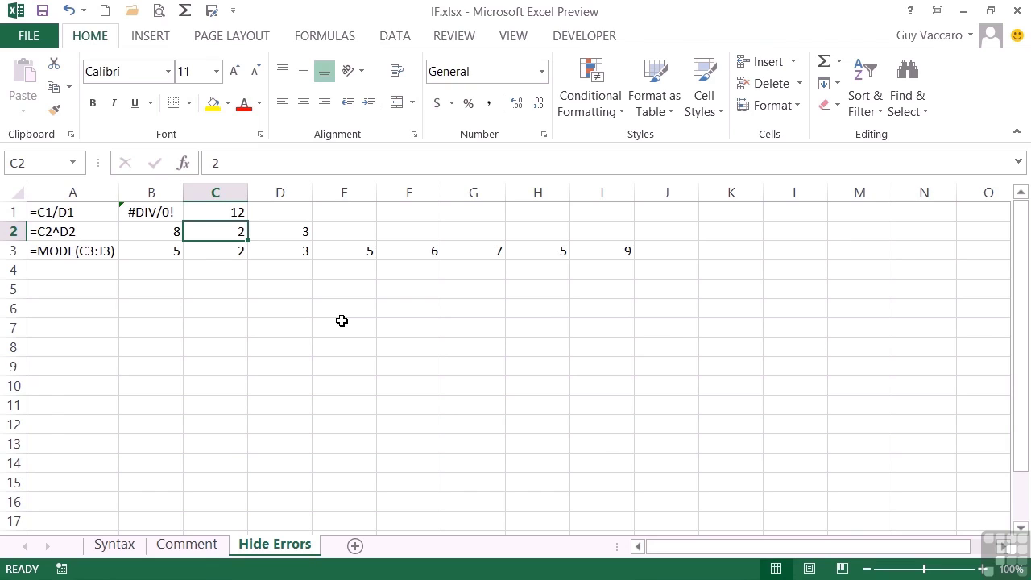
key("Delete")
key("Right")
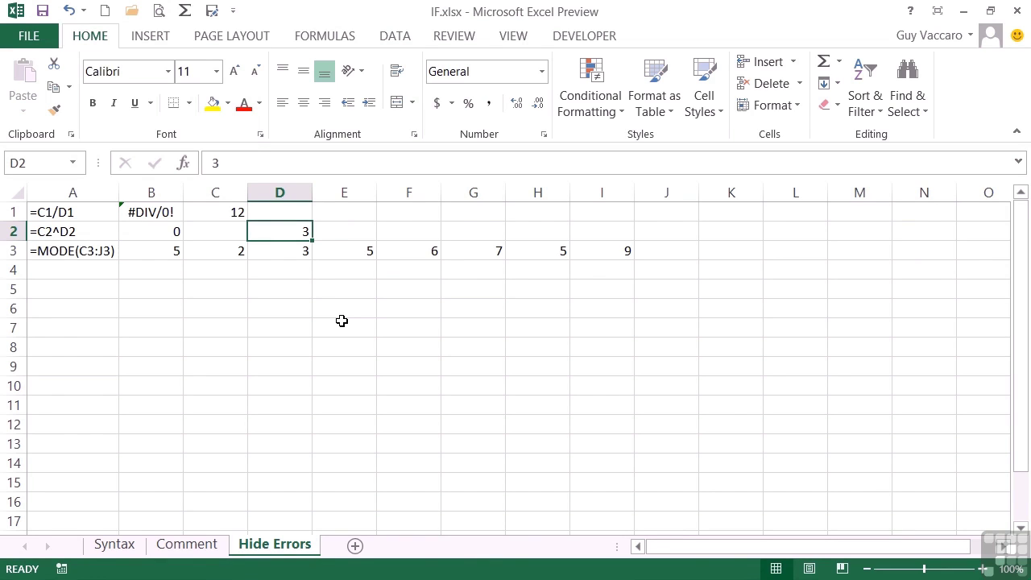
key("Delete")
Step: Set cell E3 in the MODE formula's number range to 10
key("Down")
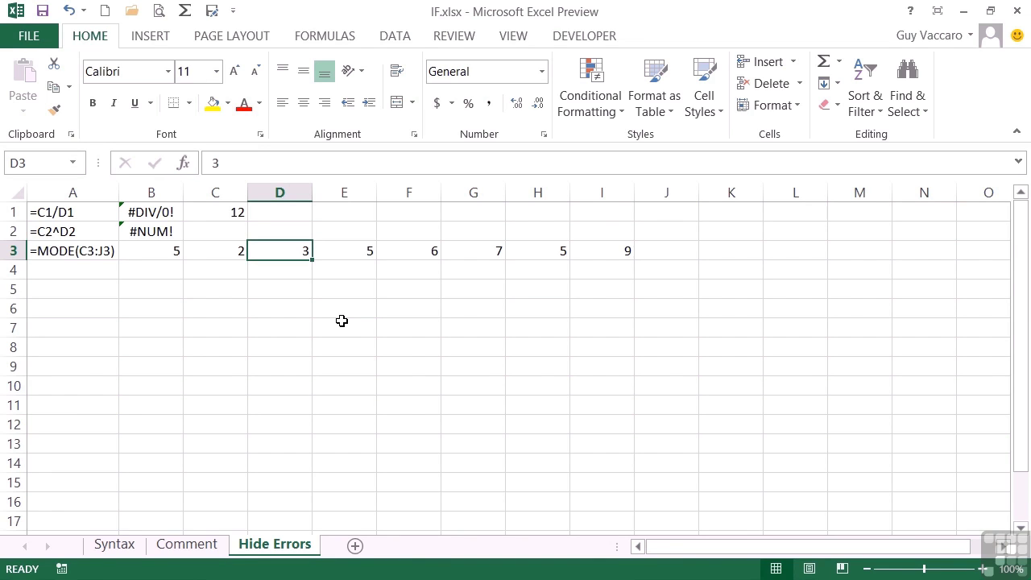
key("Right")
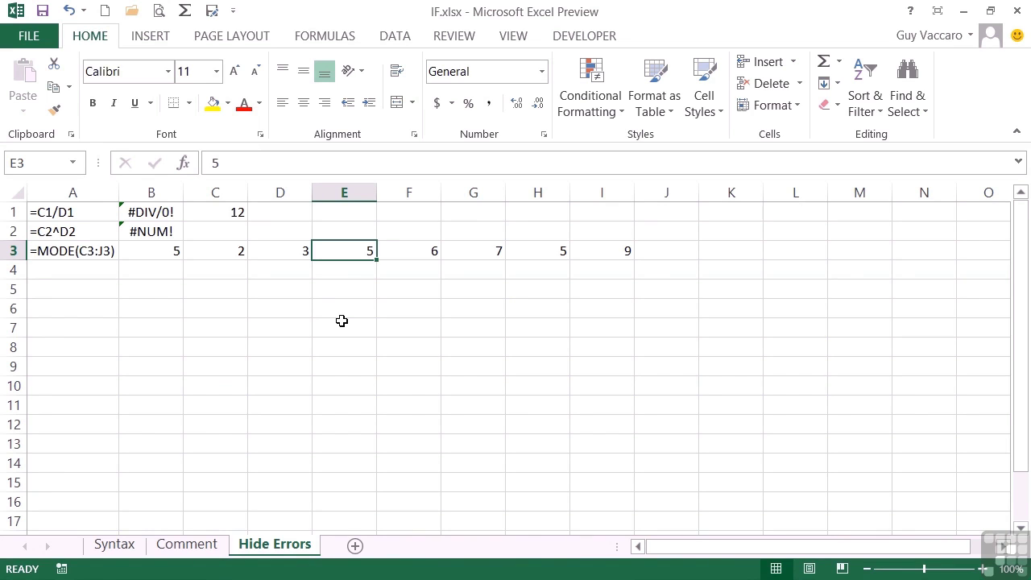
type("10")
key("Tab")
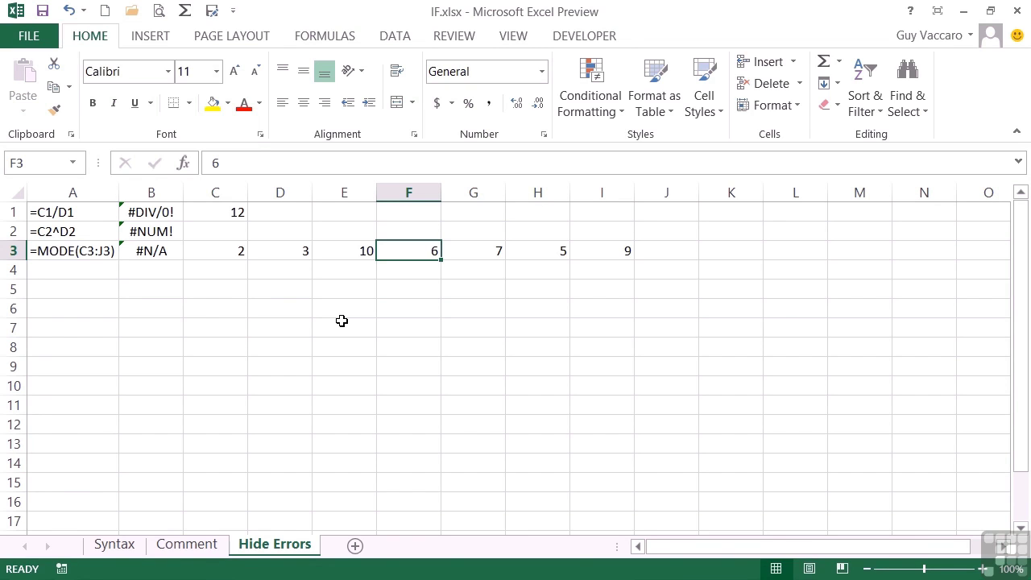
Step: Wrap the division in cell B1 in an IF test so the formula reads =IF(D1=0,"-",C1/D1)
key("Up")
key("Up")
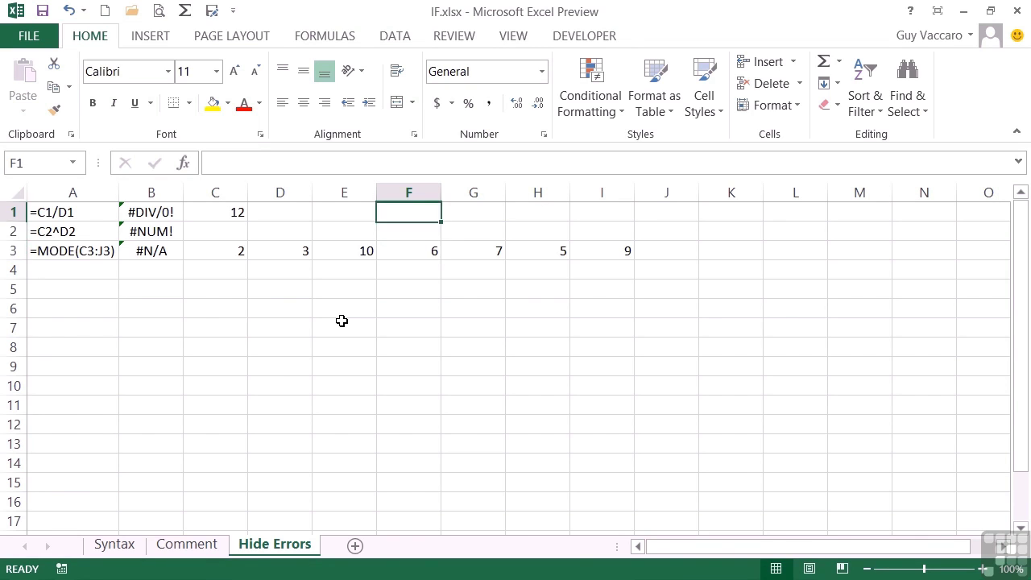
key("Left")
key("Left")
key("Left")
key("Left")
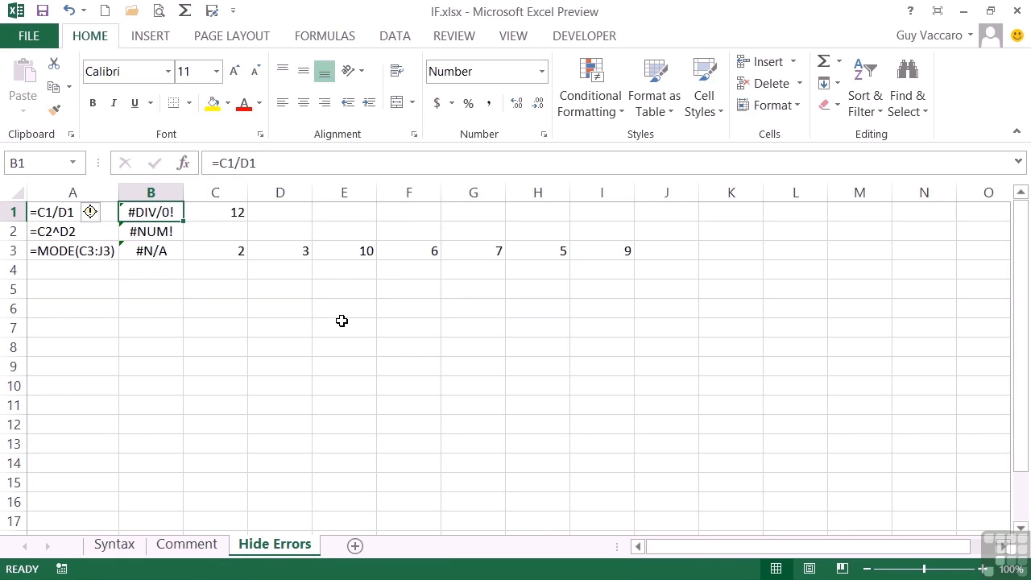
double_click(161, 212)
left_click(135, 214)
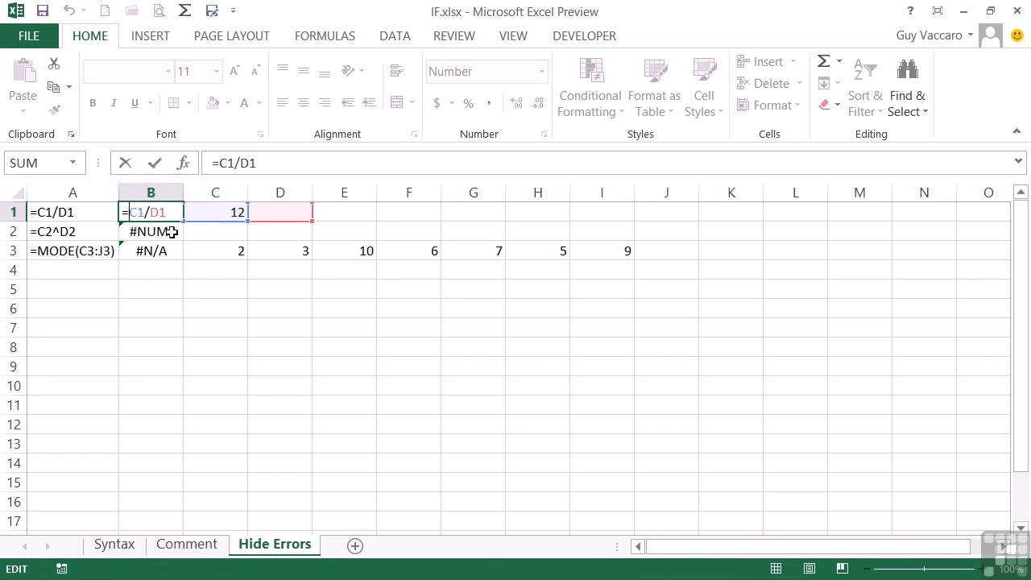
type("if(")
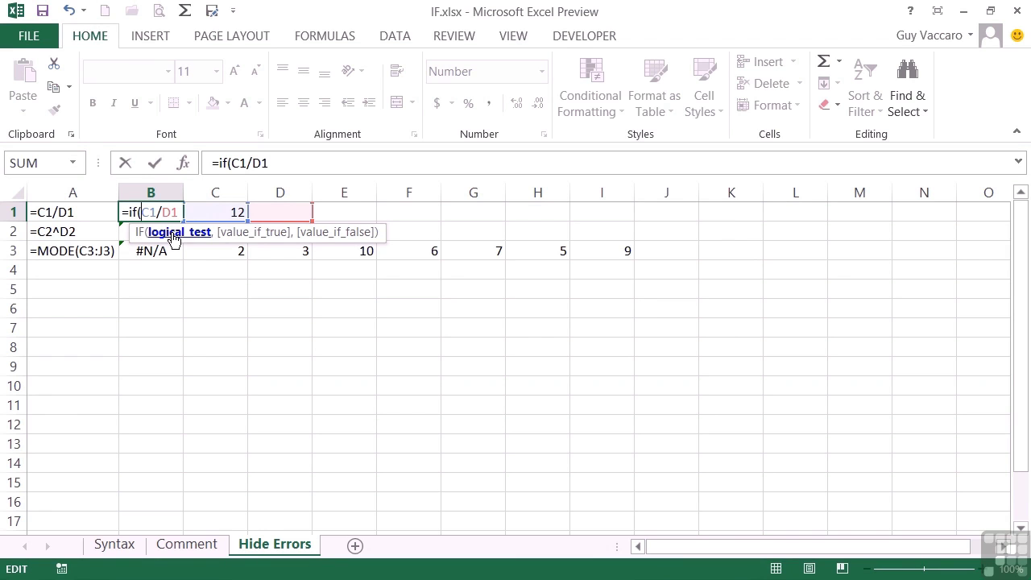
type("d1=0")
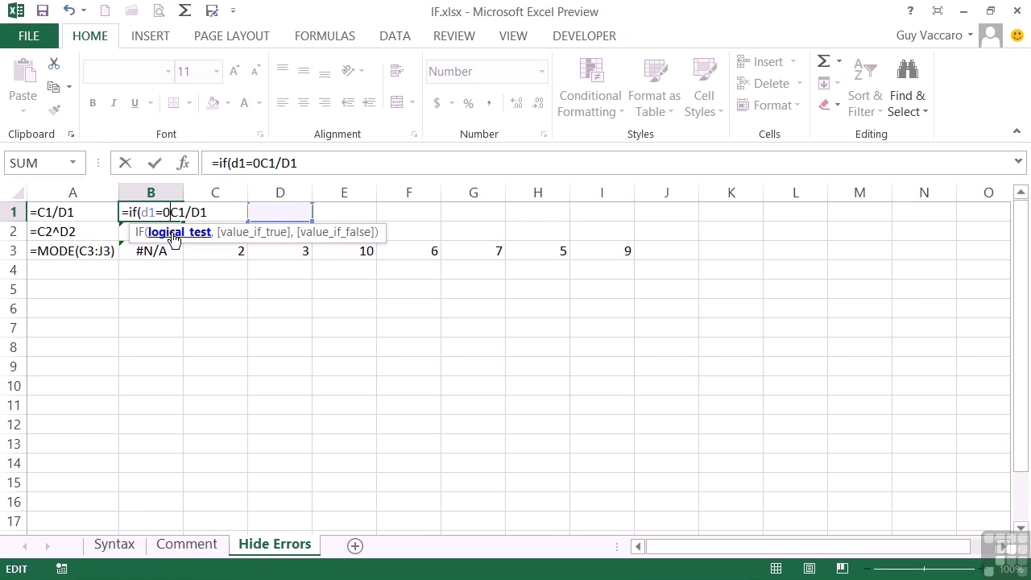
type(",")
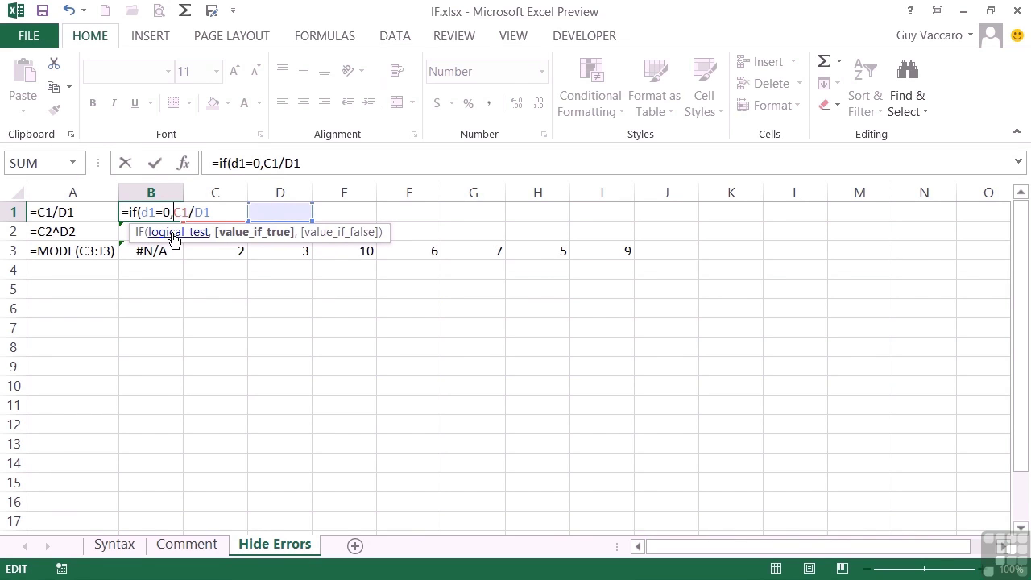
type("\"-\"")
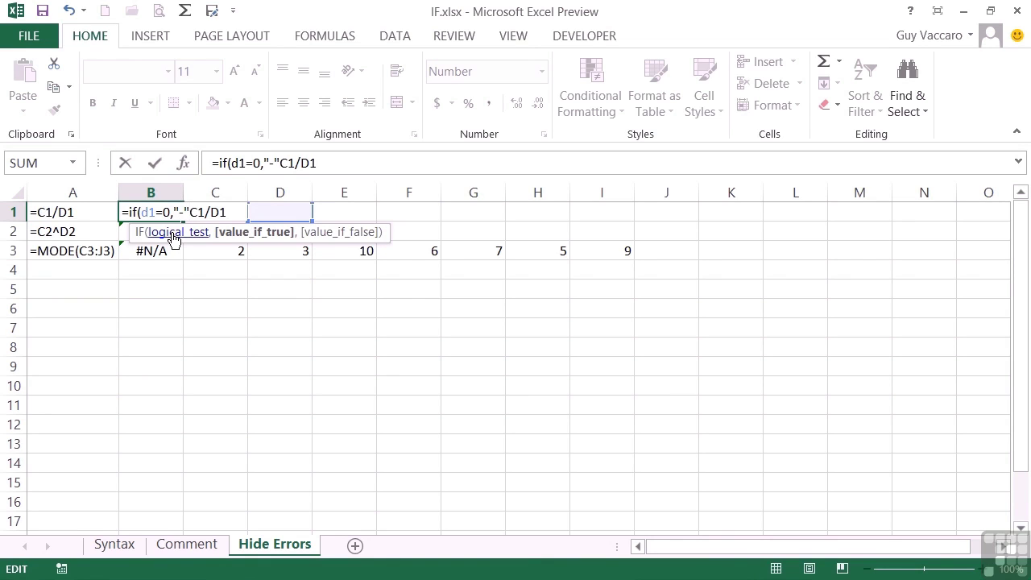
type(",")
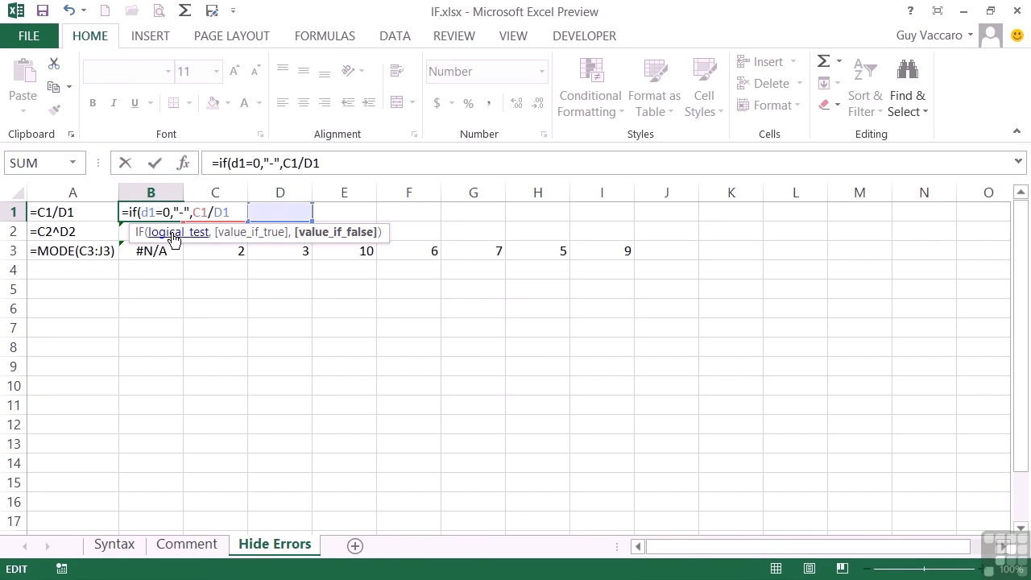
key("Right")
key("Right")
key("Right")
type(")")
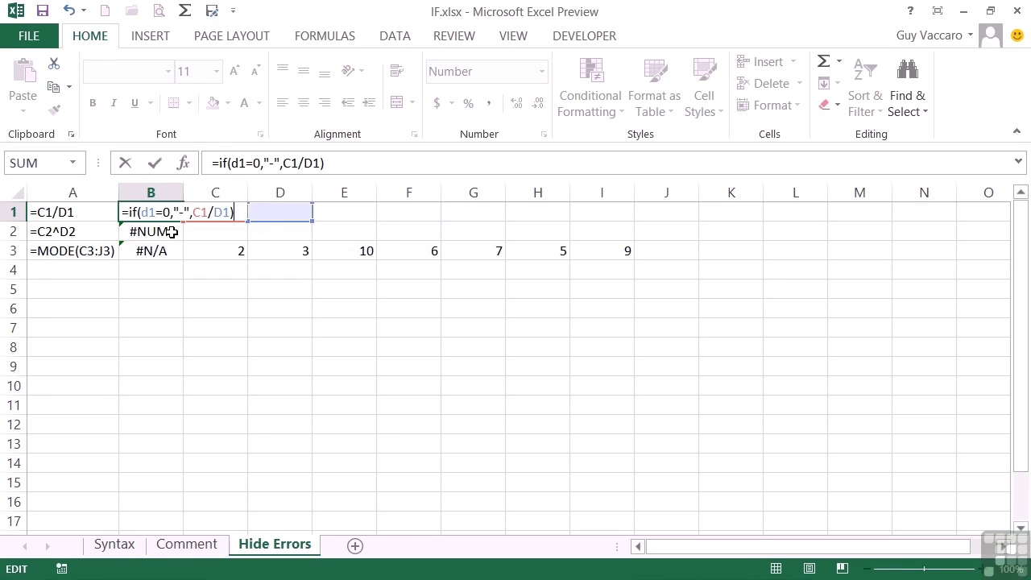
key("Return")
key("Up")
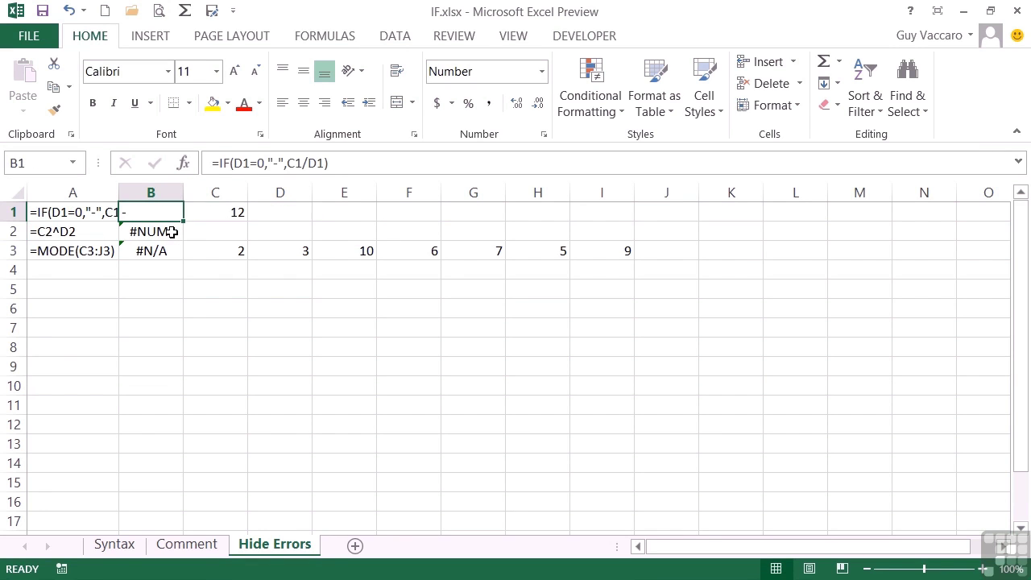
Step: Enter 4 in cell D1 to test the IF formula with a non-zero divisor
key("Right")
key("Right")
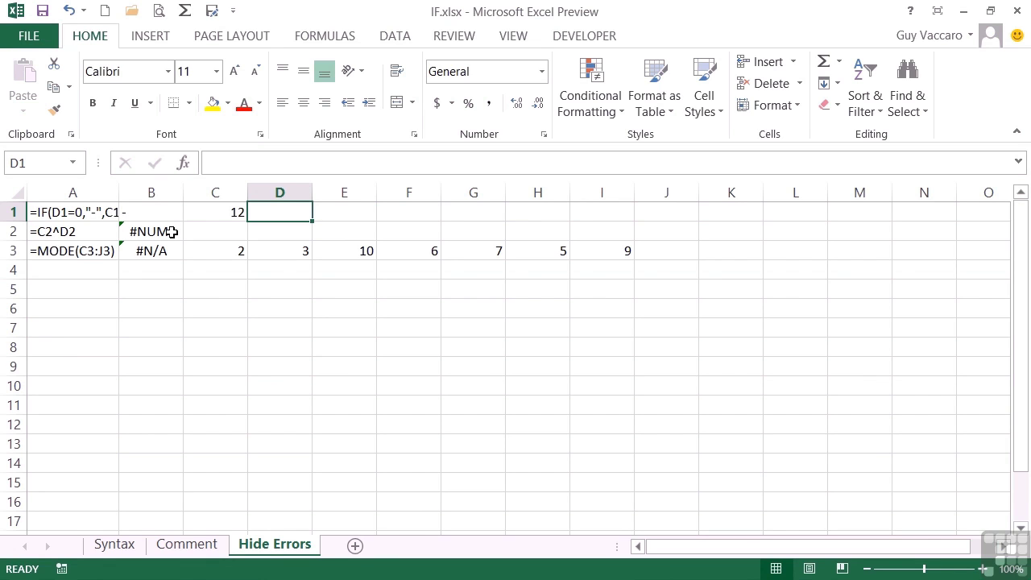
type("4")
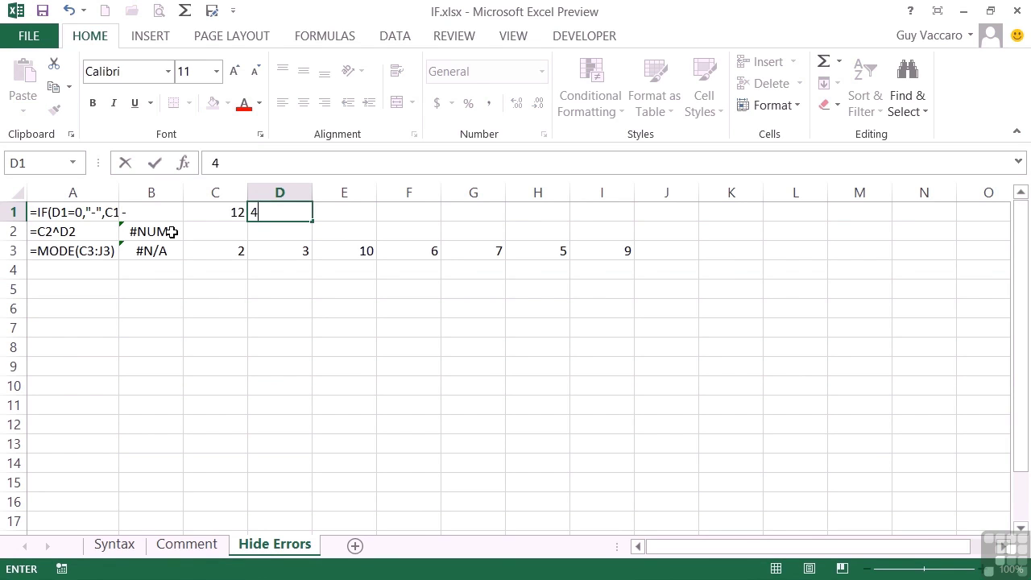
key("Left")
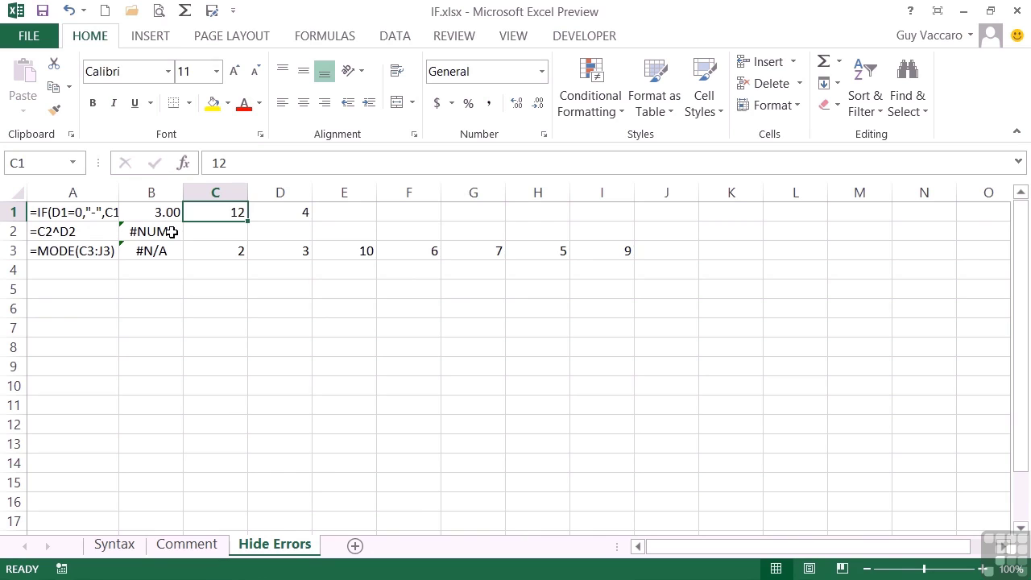
Step: Wrap the power calculation in cell B2 in an IF test so the formula reads =IF(D2=0,"-",C2^D2)
key("Left")
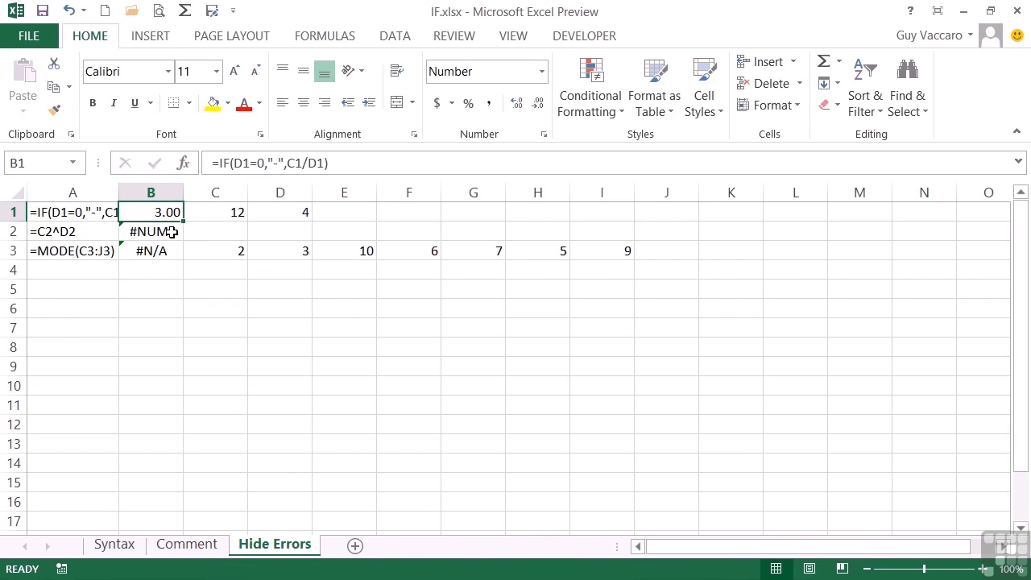
left_click(168, 231)
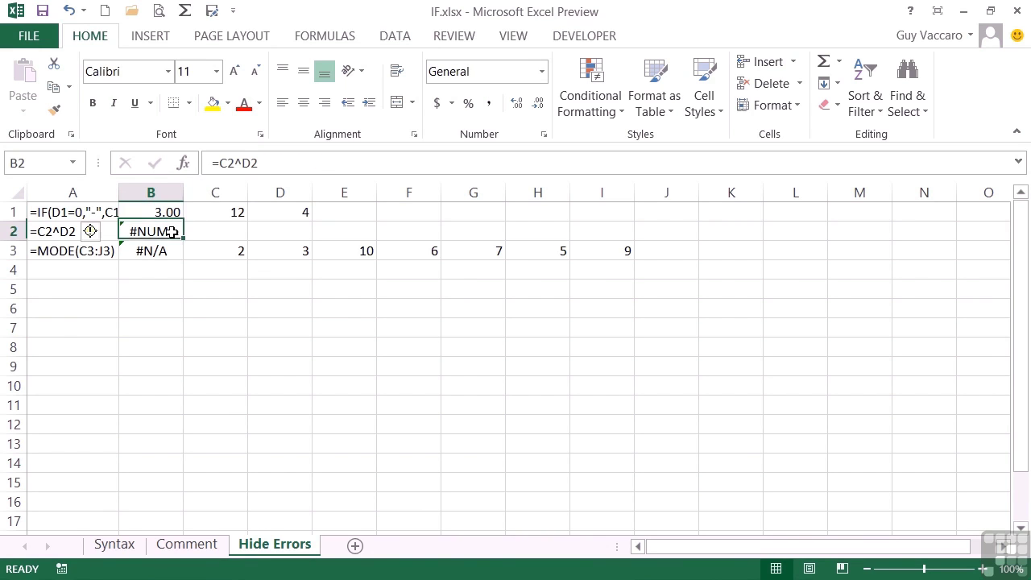
left_click(223, 162)
type("if(")
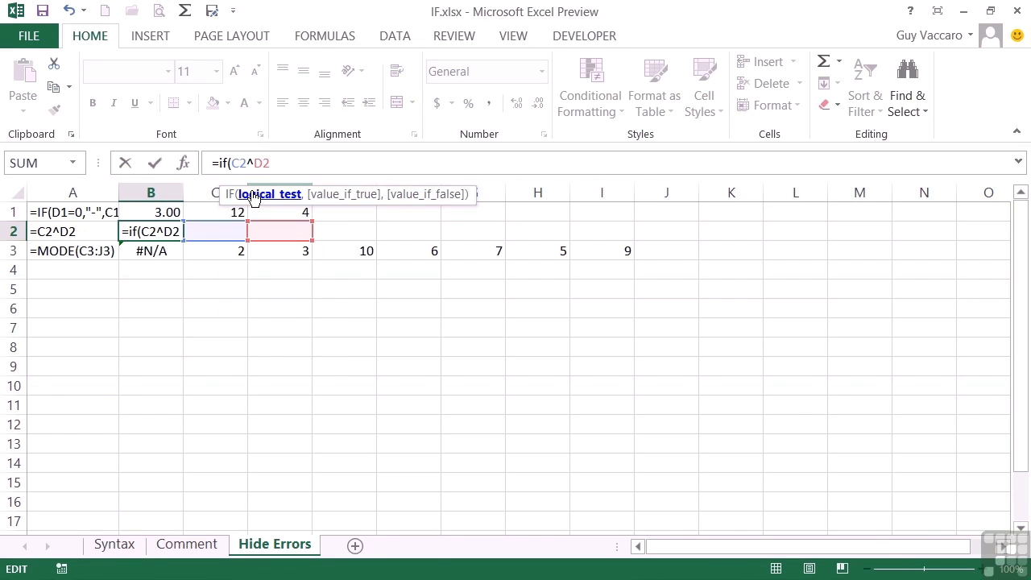
type("d2")
type("=0,")
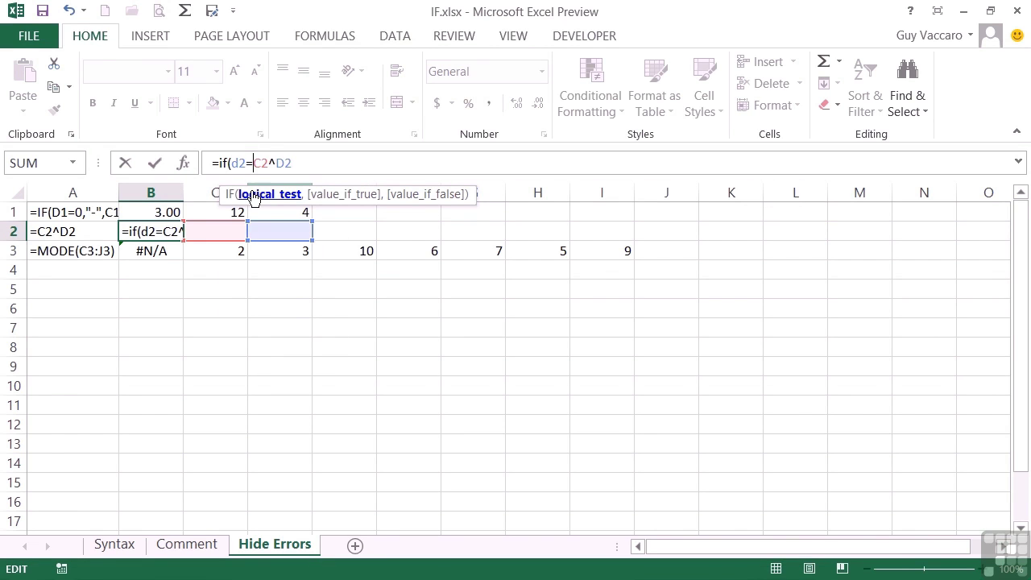
type("\"-")
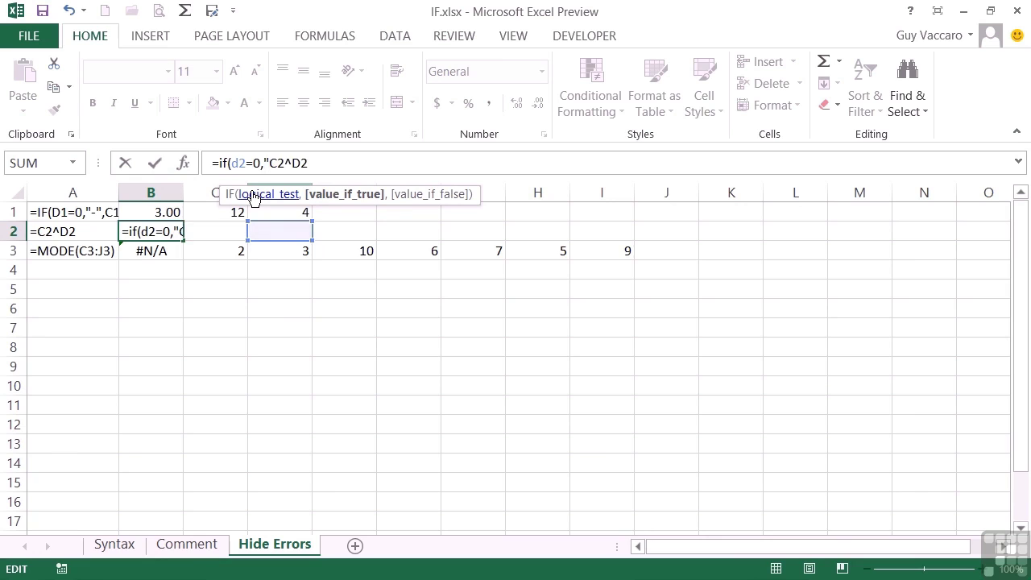
type("\"")
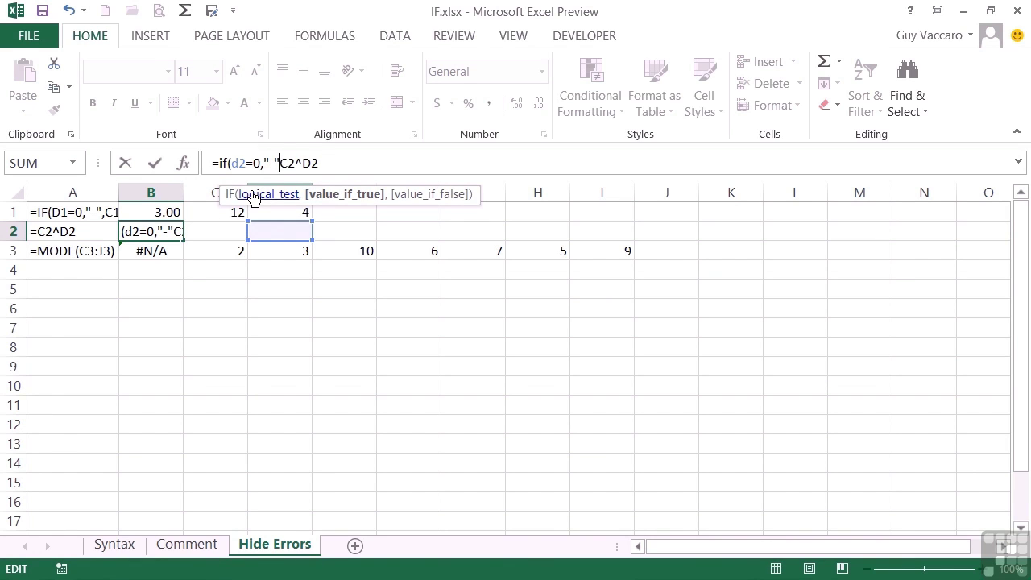
type(",")
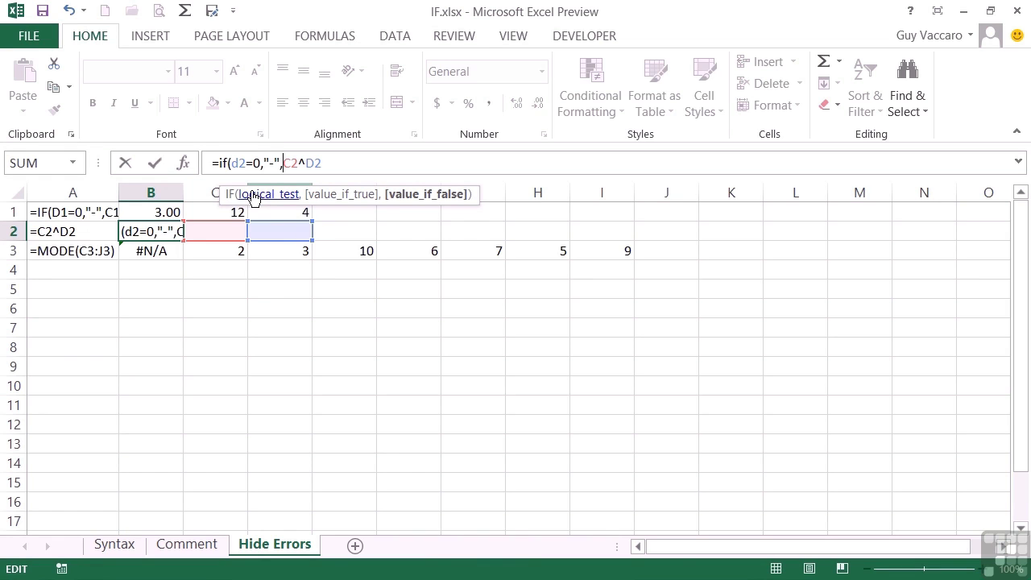
key("Right")
key("Right")
key("Right")
key("Right")
key("Right")
type(")")
key("Return")
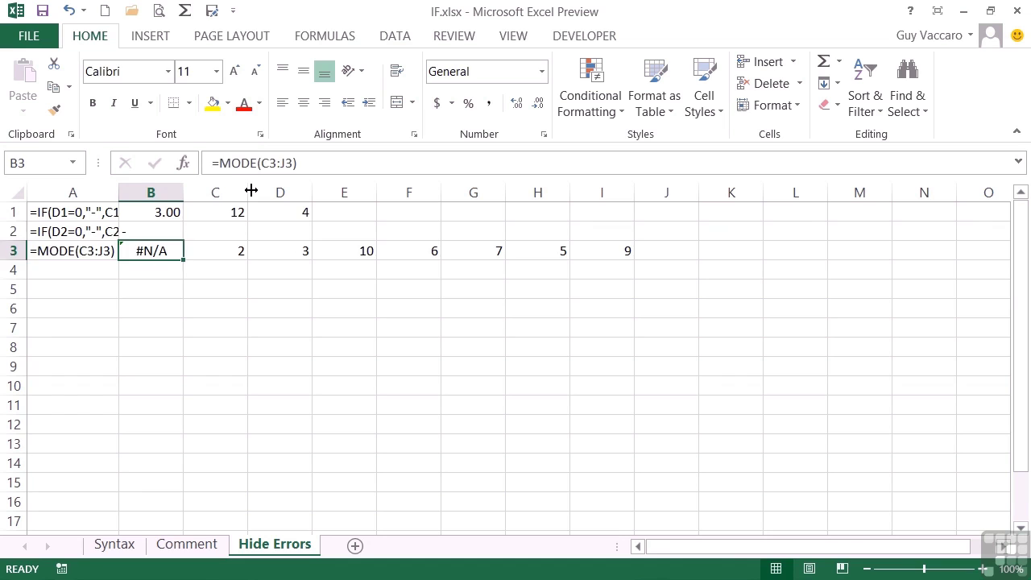
Step: Enter 4 in cell C2 and 2 in cell D2 to test the power formula with real values
key("Up")
key("Right")
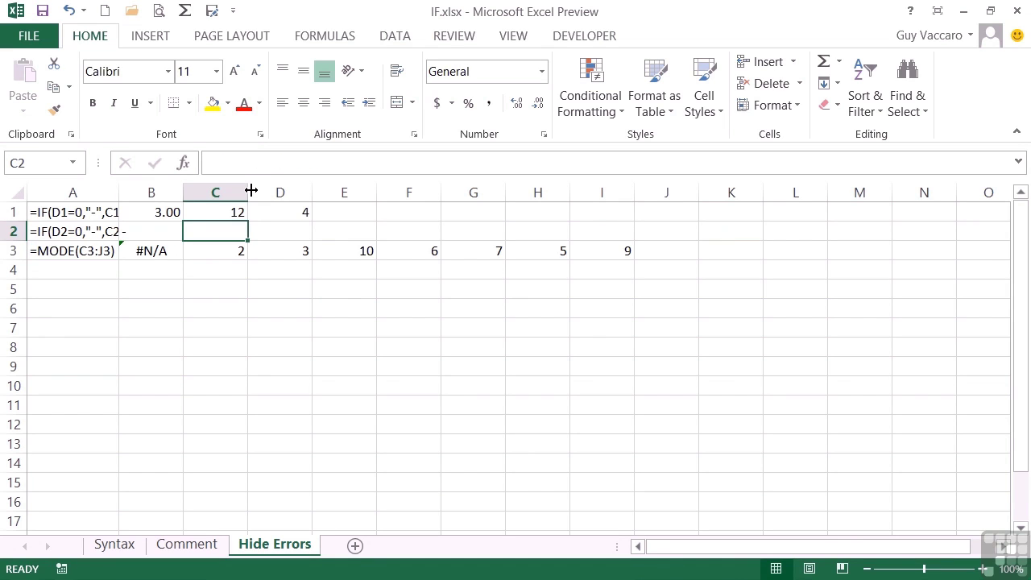
type("4")
key("Tab")
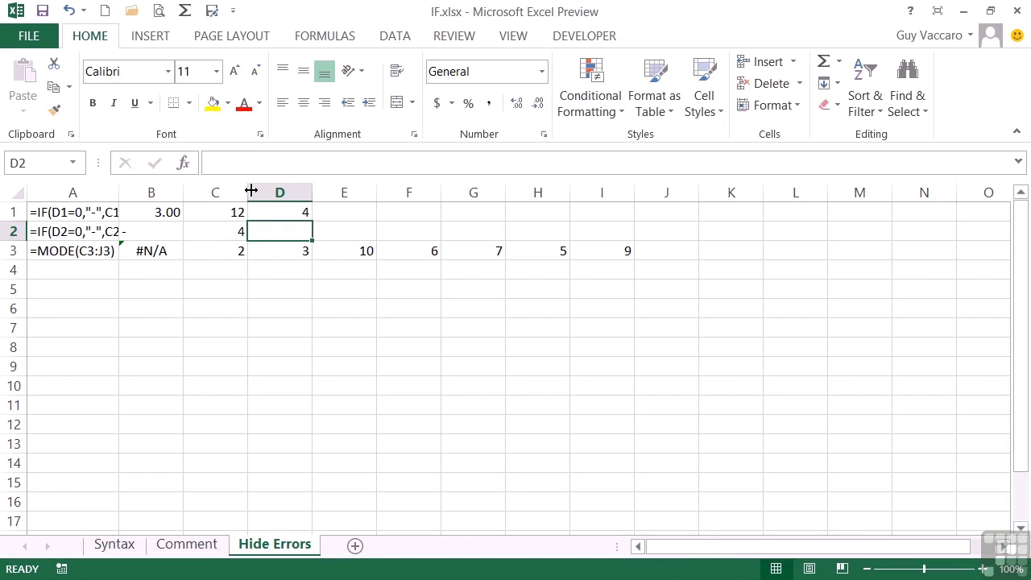
type("2")
key("Left")
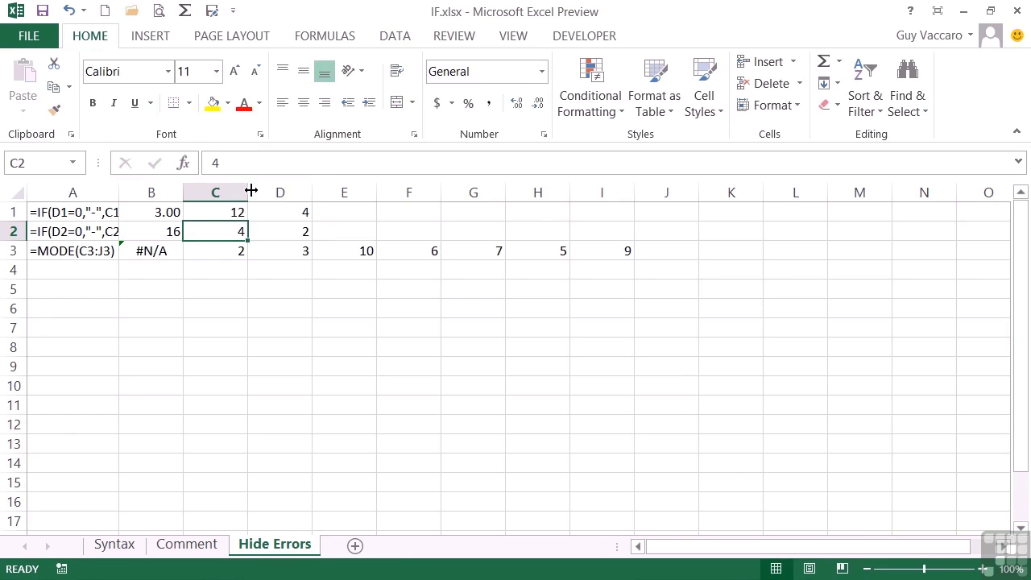
Step: Rewrite the MODE formula in cell B3 as =IF(ISNA(MODE(C3:J3)),"-",MODE(C3:J3)) to hide its #N/A error
key("Left")
key("Down")
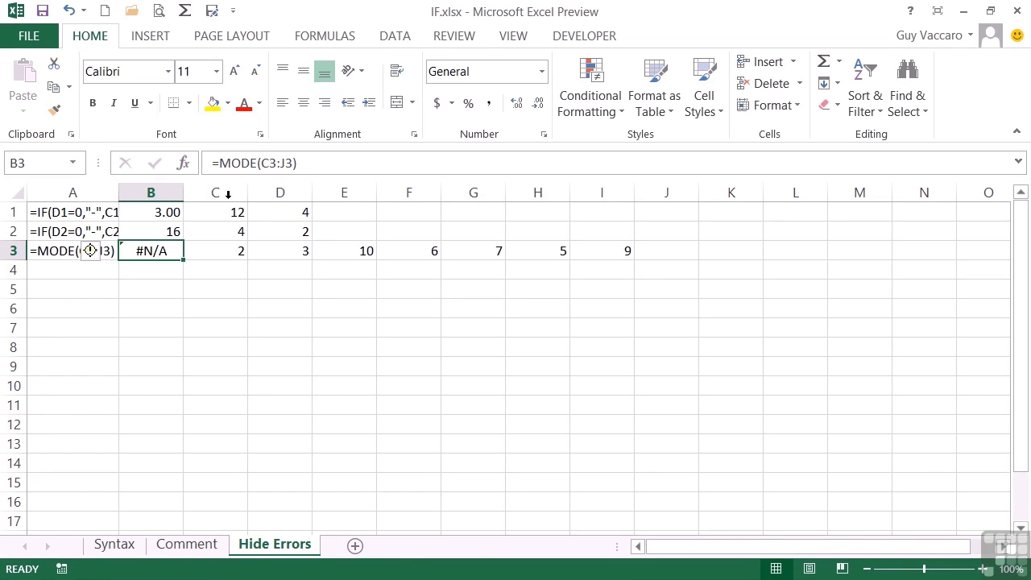
double_click(141, 253)
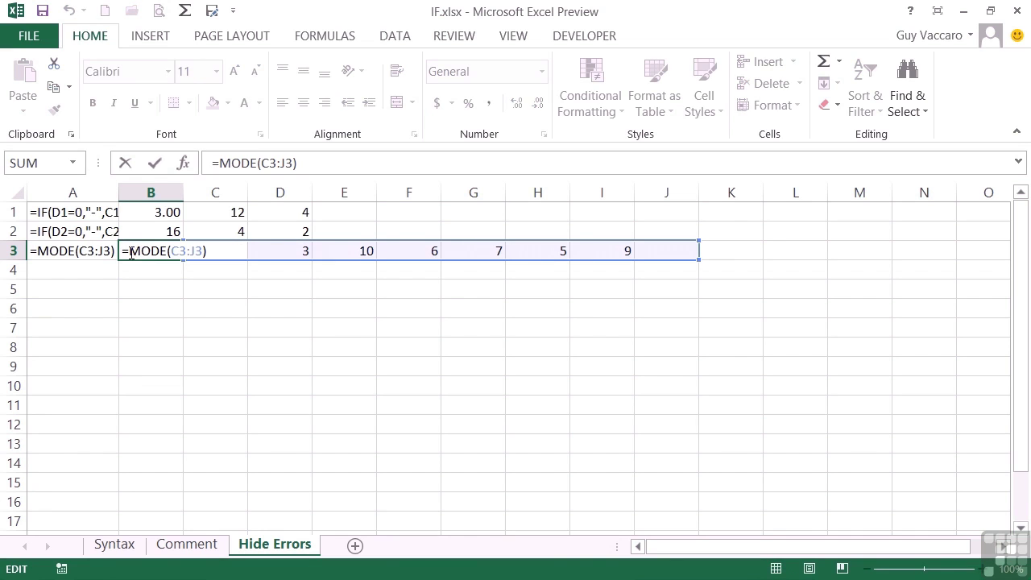
type("if(is")
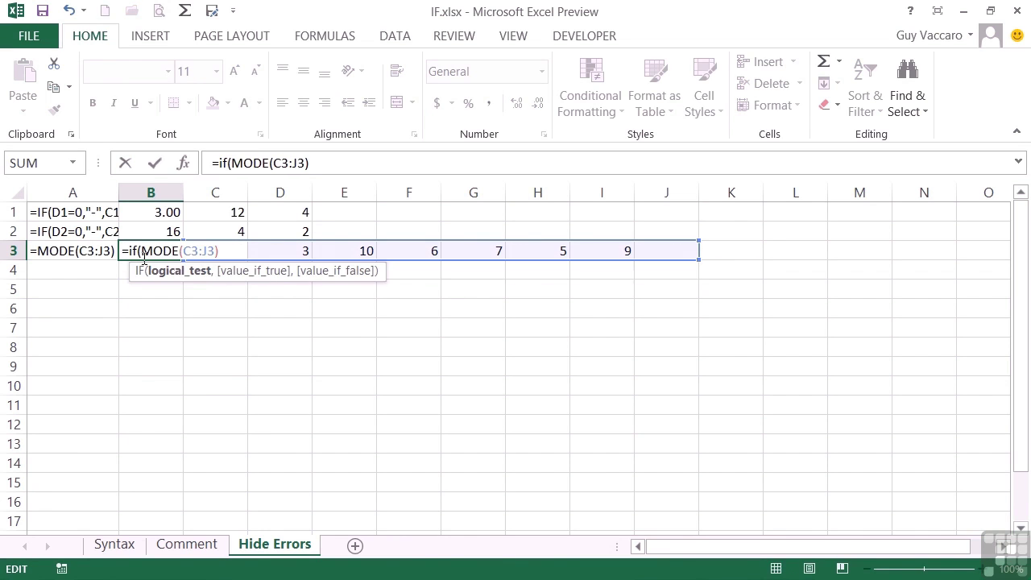
type("na")
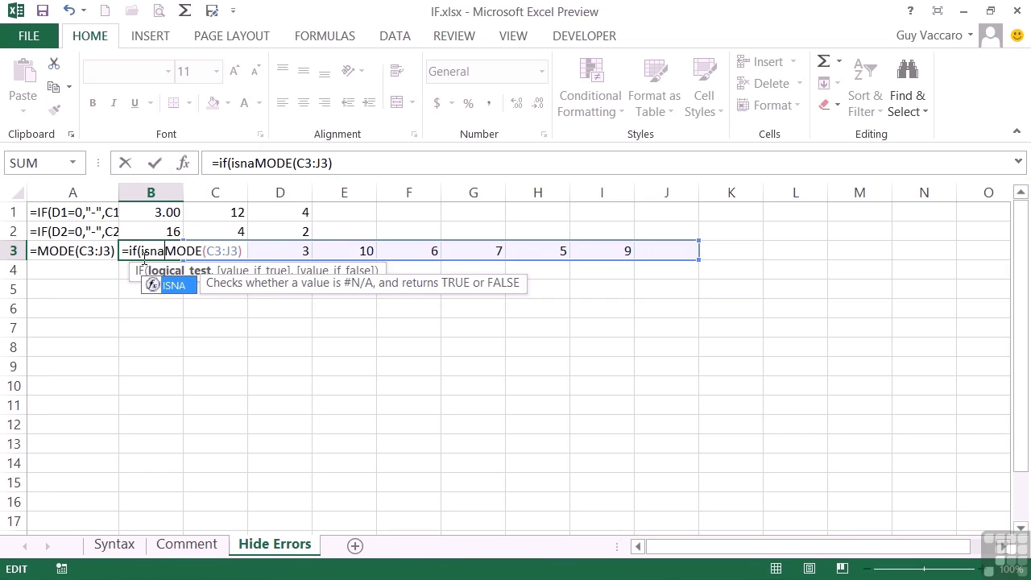
type("(")
key("Right")
key("Right")
key("Right")
key("Right")
key("Right")
key("Right")
key("Right")
key("Right")
key("Right")
key("Right")
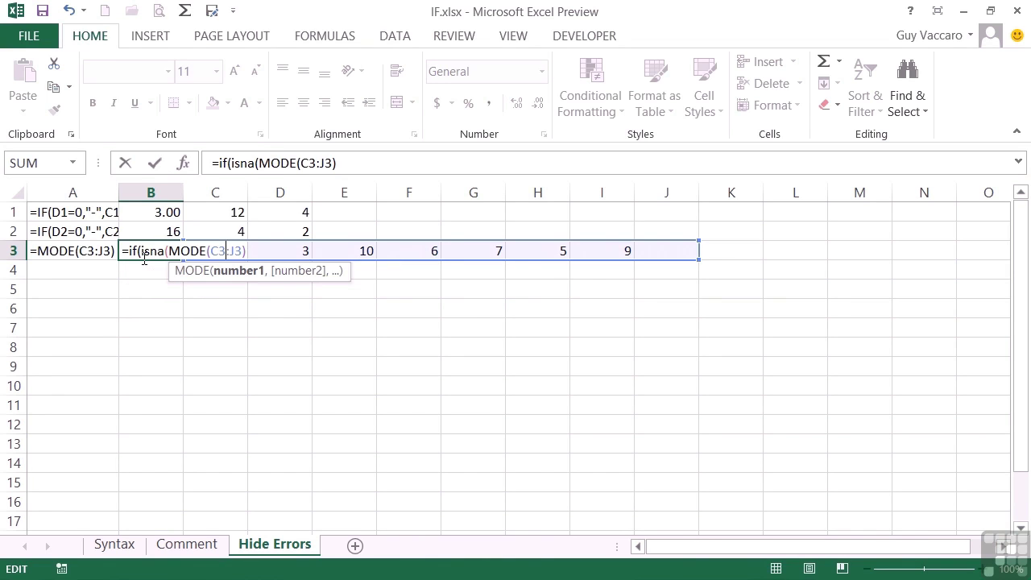
type(")")
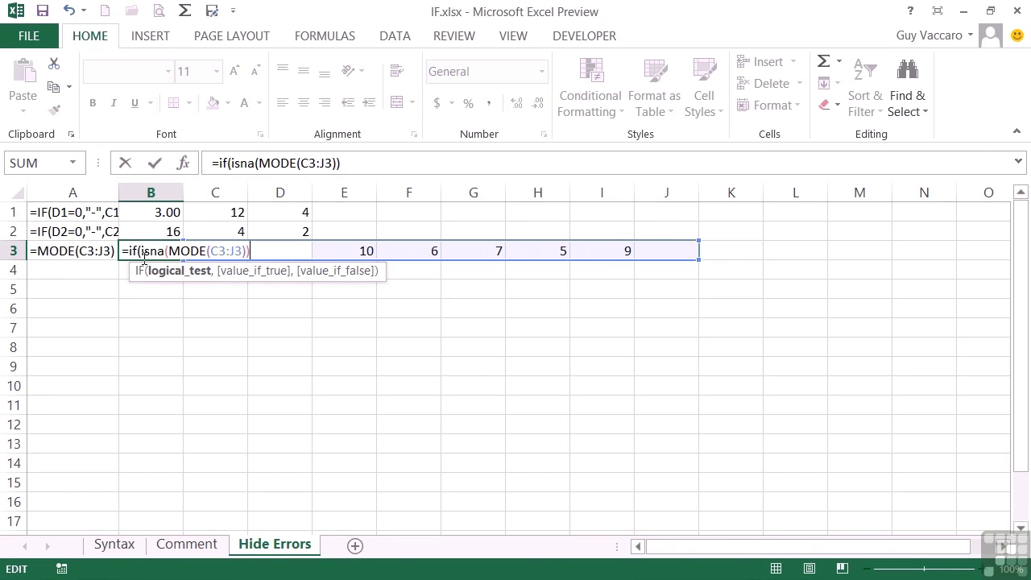
type(",\"-")
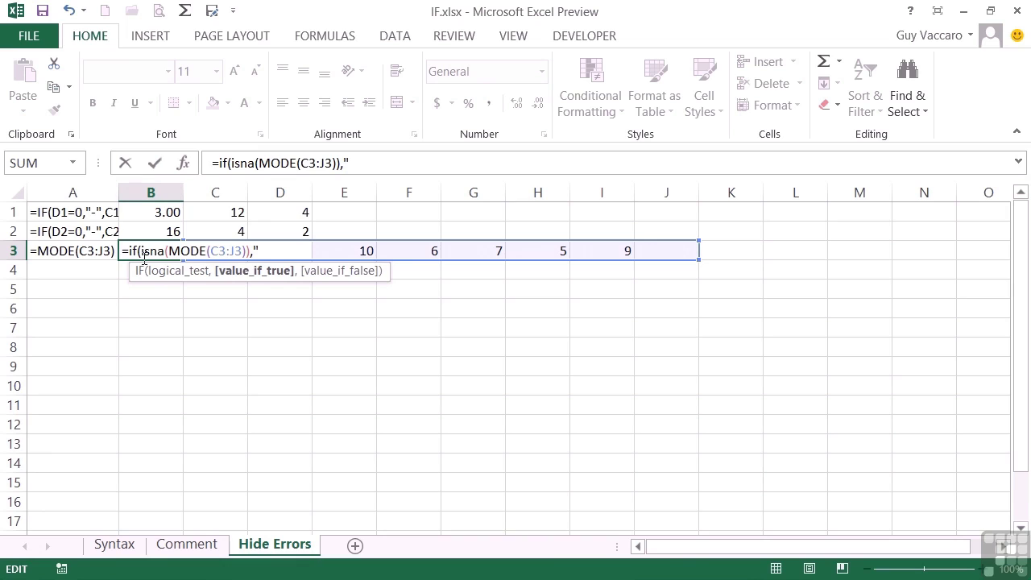
type("\"")
type(",")
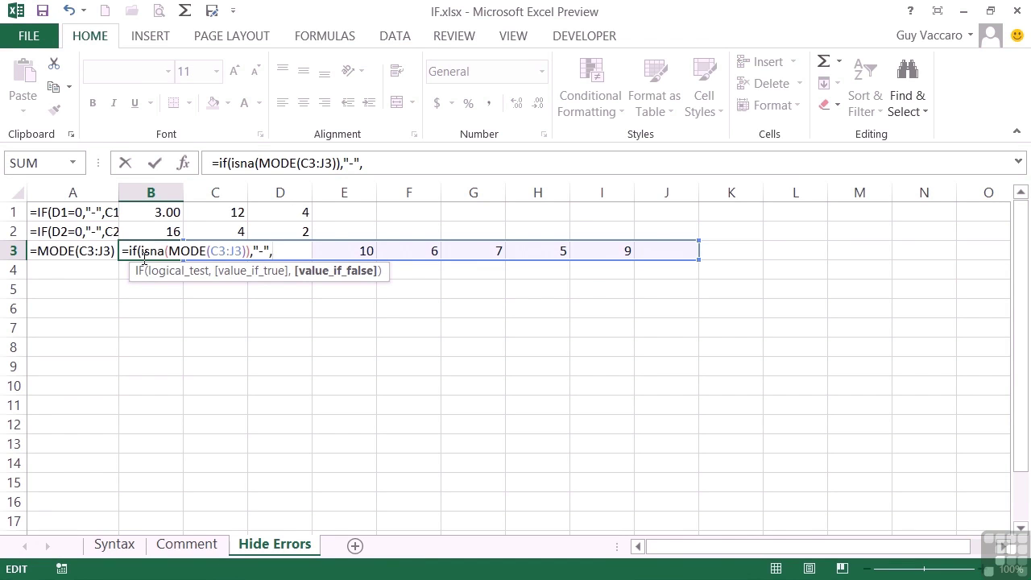
type("mode")
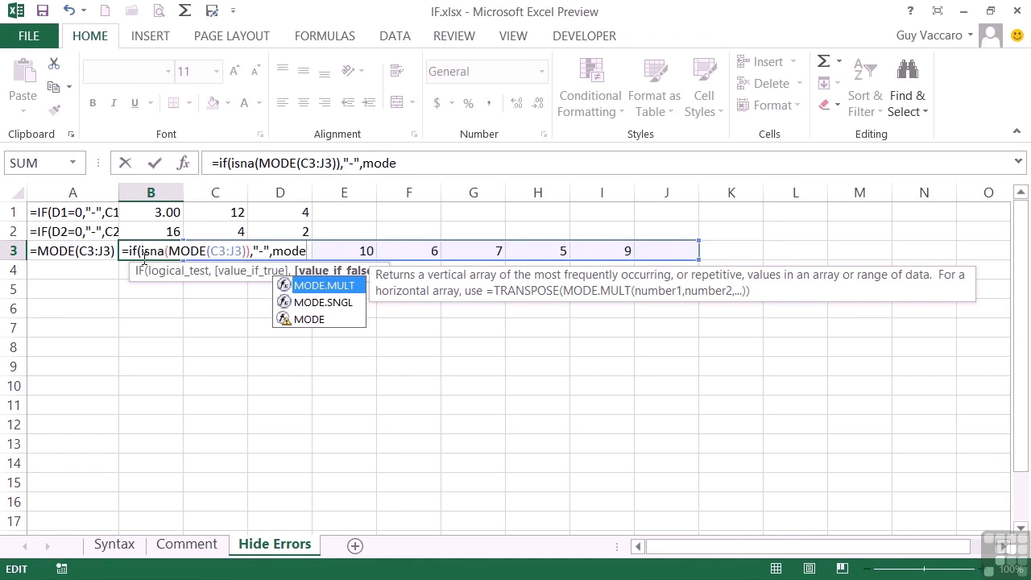
type("(c3")
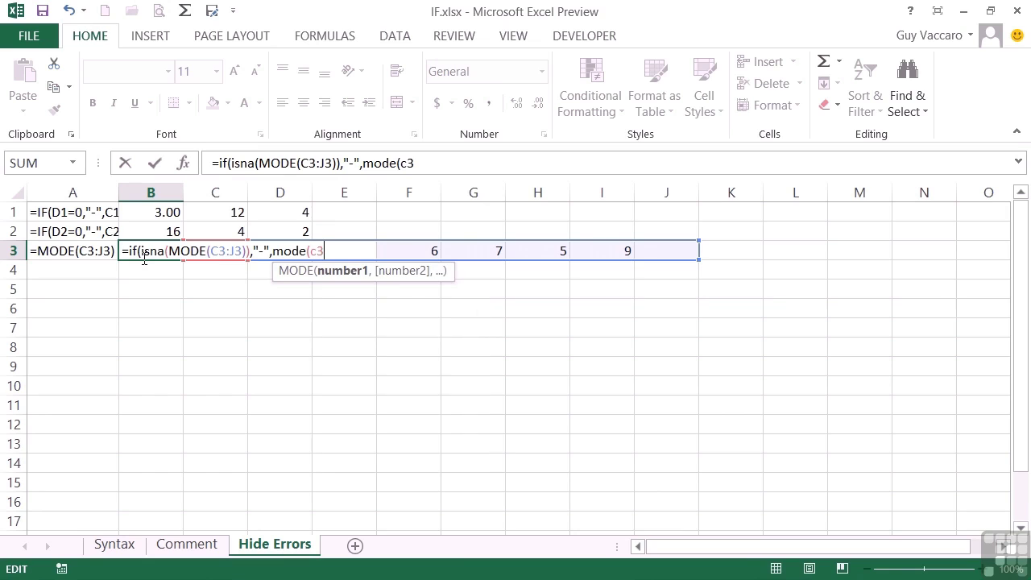
type(":j3)")
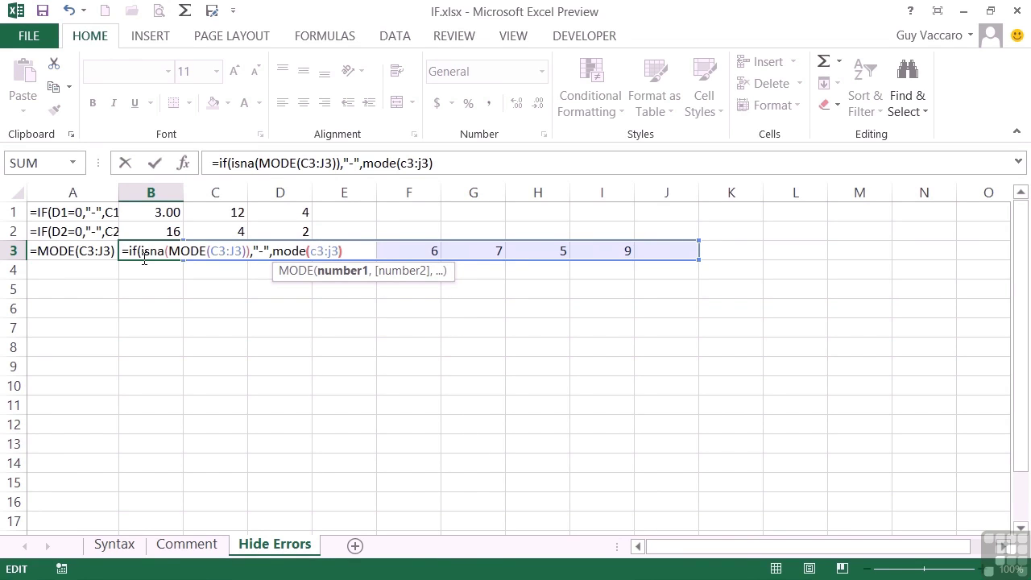
type(")")
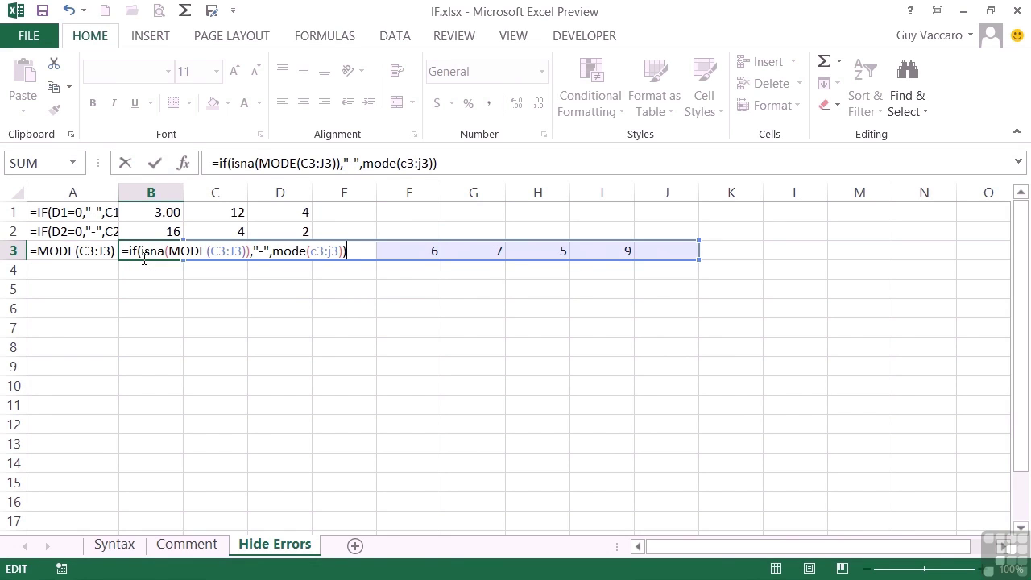
key("Return")
left_click(143, 257)
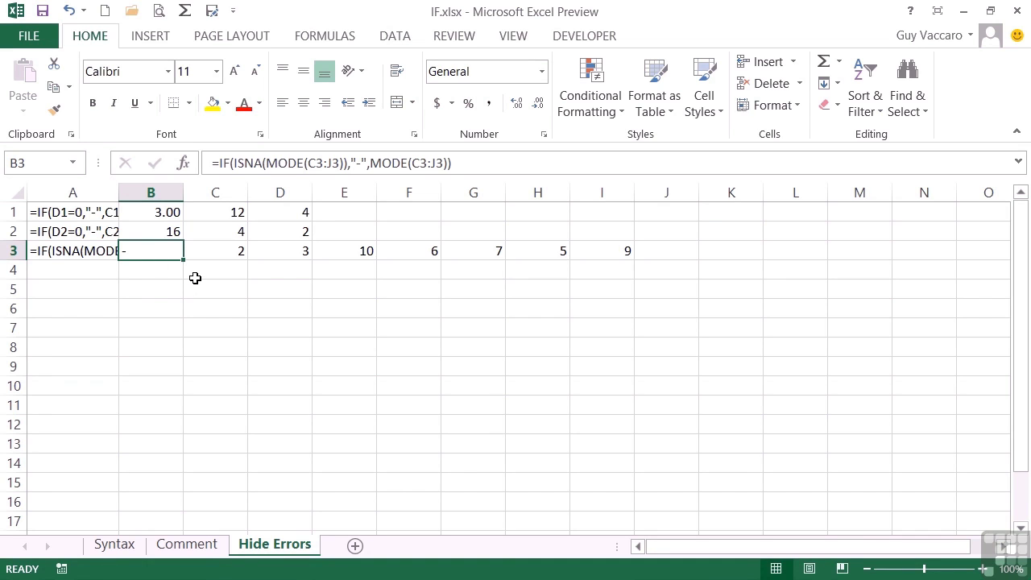
Step: Set cell F3 to 10 to test the MODE formula with a repeated number, and switch to the Syntax sheet
left_click(427, 251)
type("10")
key("Tab")
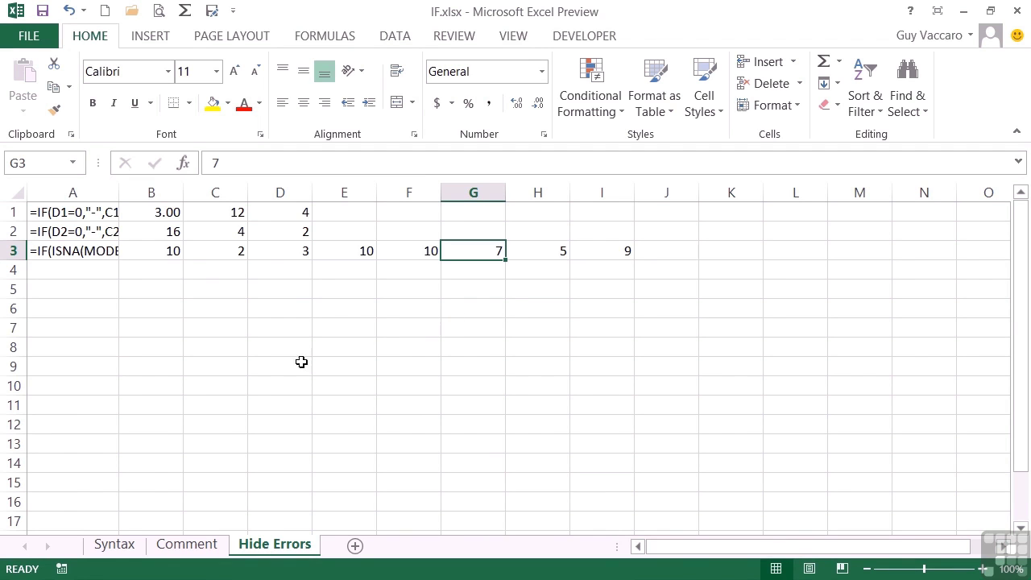
left_click(119, 545)
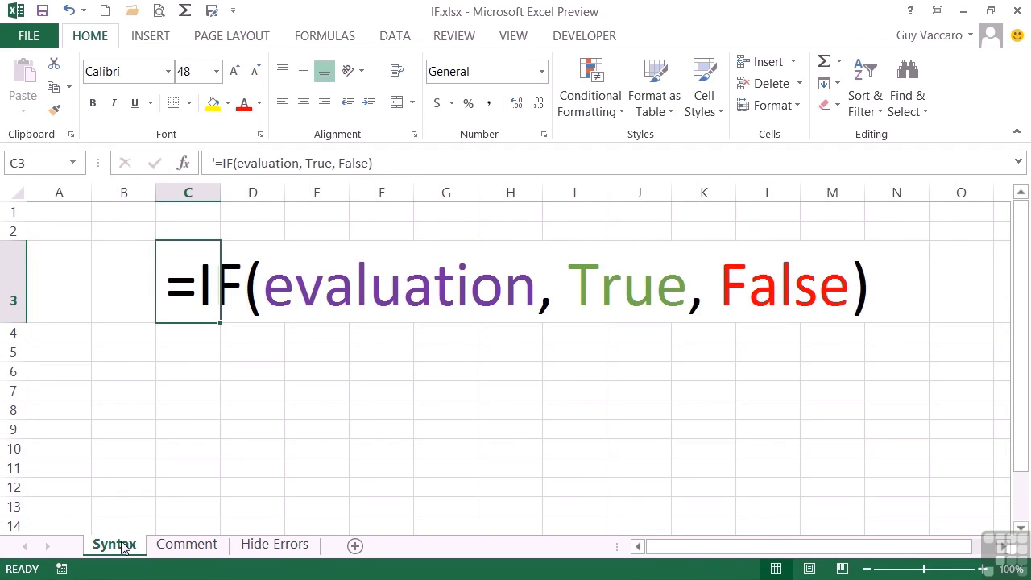